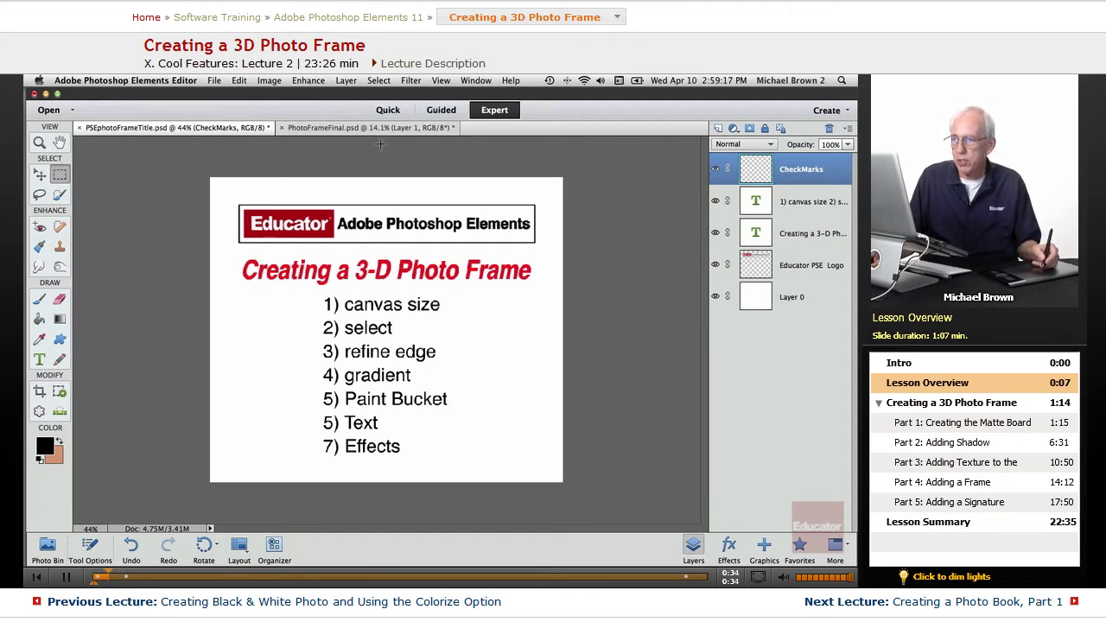
View the finished framed photo with the Layers panel hidden, magnifying and panning across the hallway.
click(352, 128)
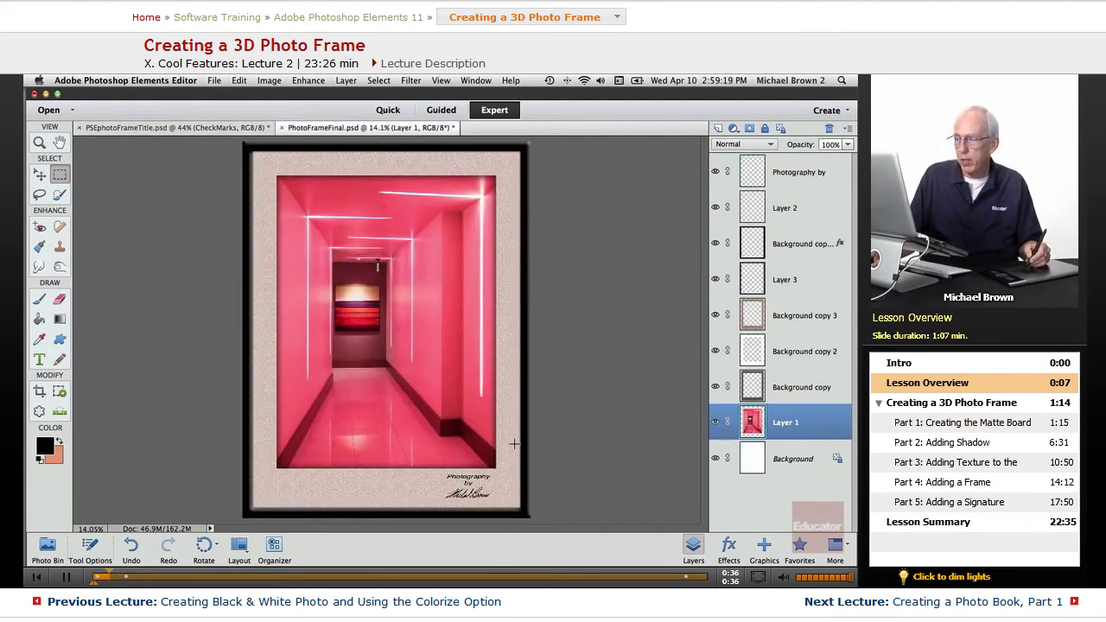
click(693, 548)
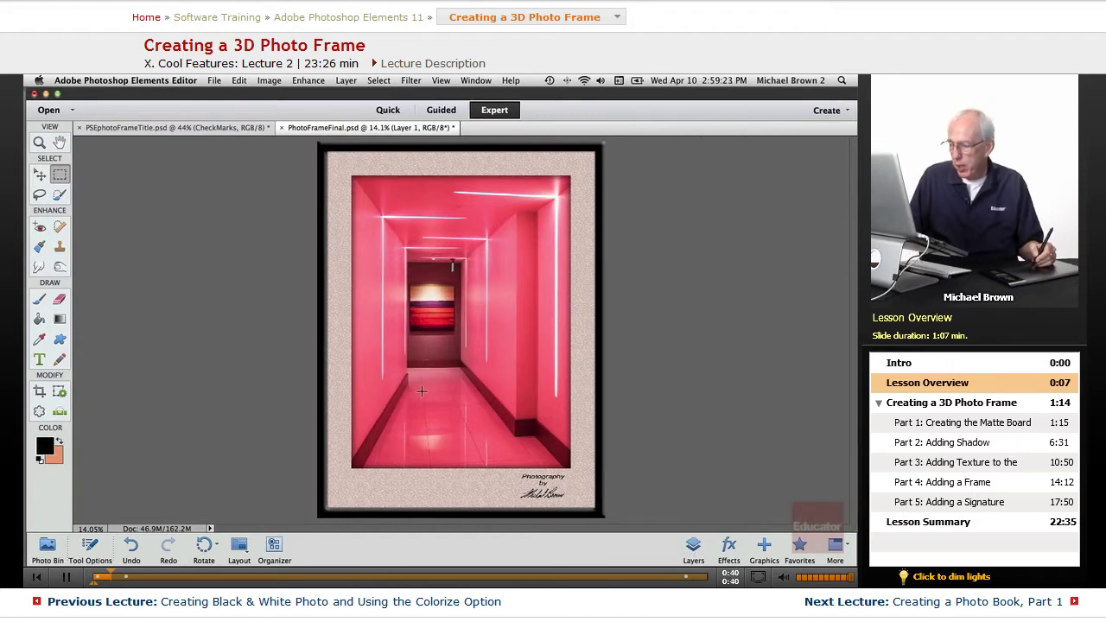
scroll(427, 411, up, 4)
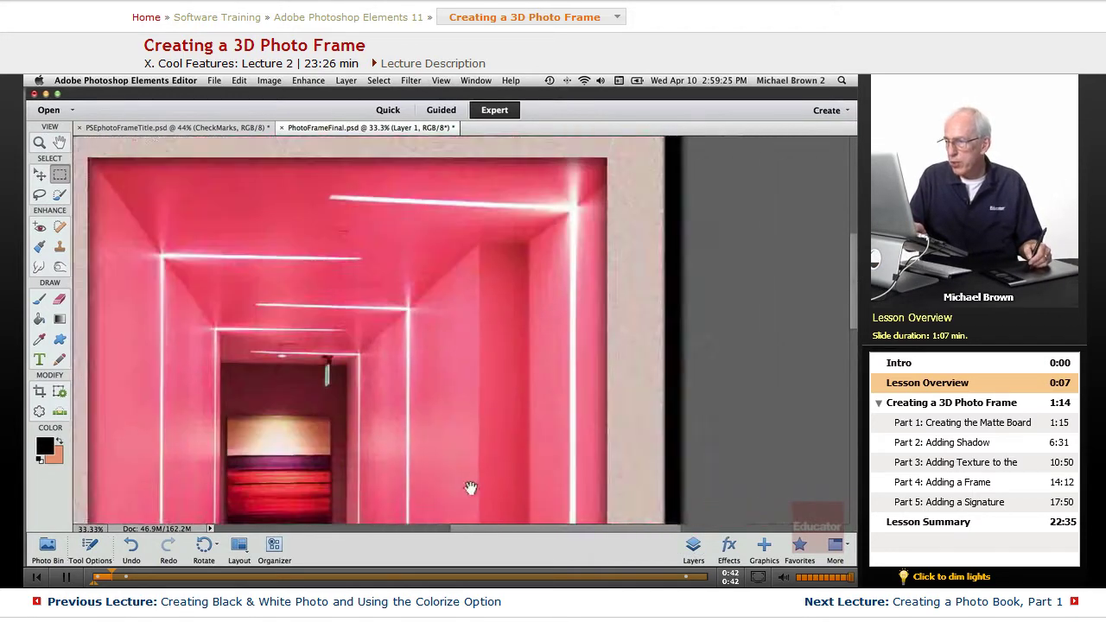
scroll(494, 311, up, 1)
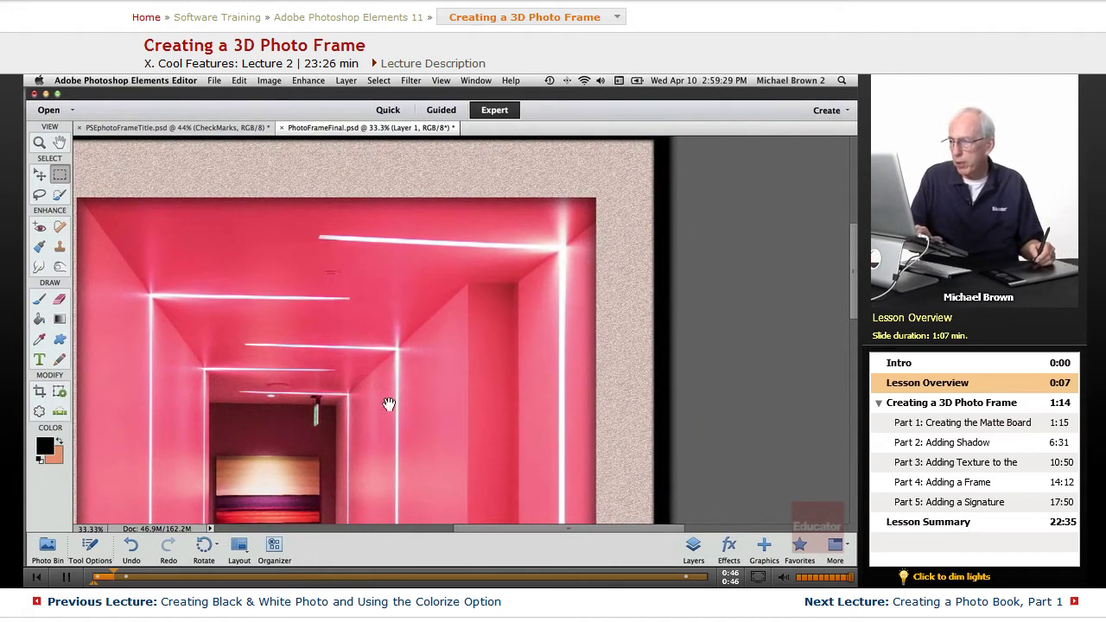
drag(401, 444, 412, 211)
scroll(412, 211, down, 10)
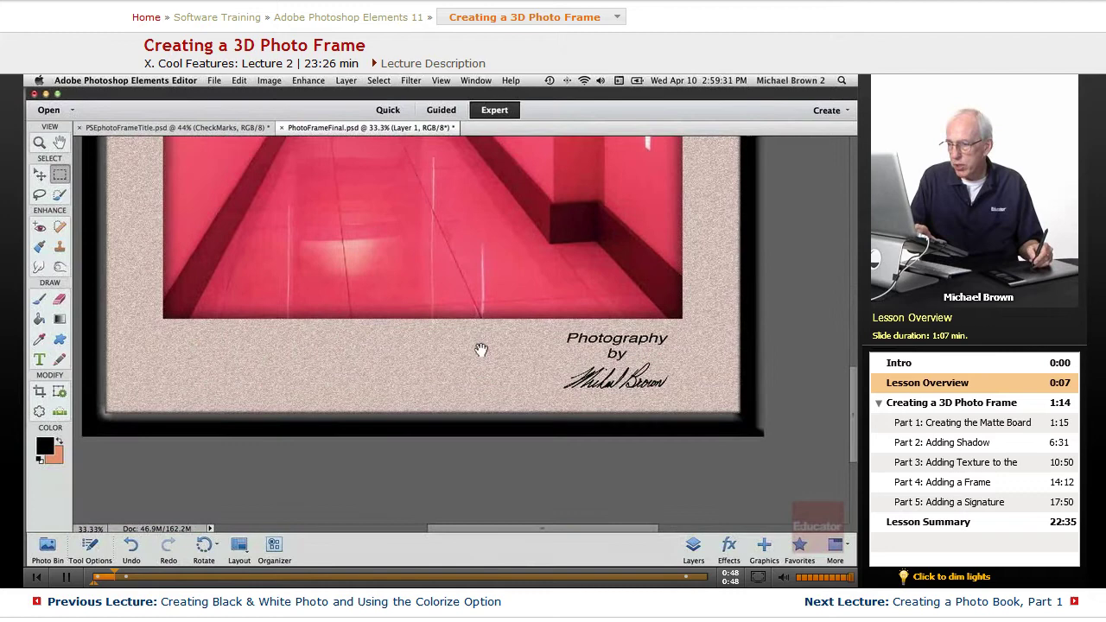
Zoom in on the frame's top-right corner, fit the whole photo on screen, then return to the title slide.
key(super+minus)
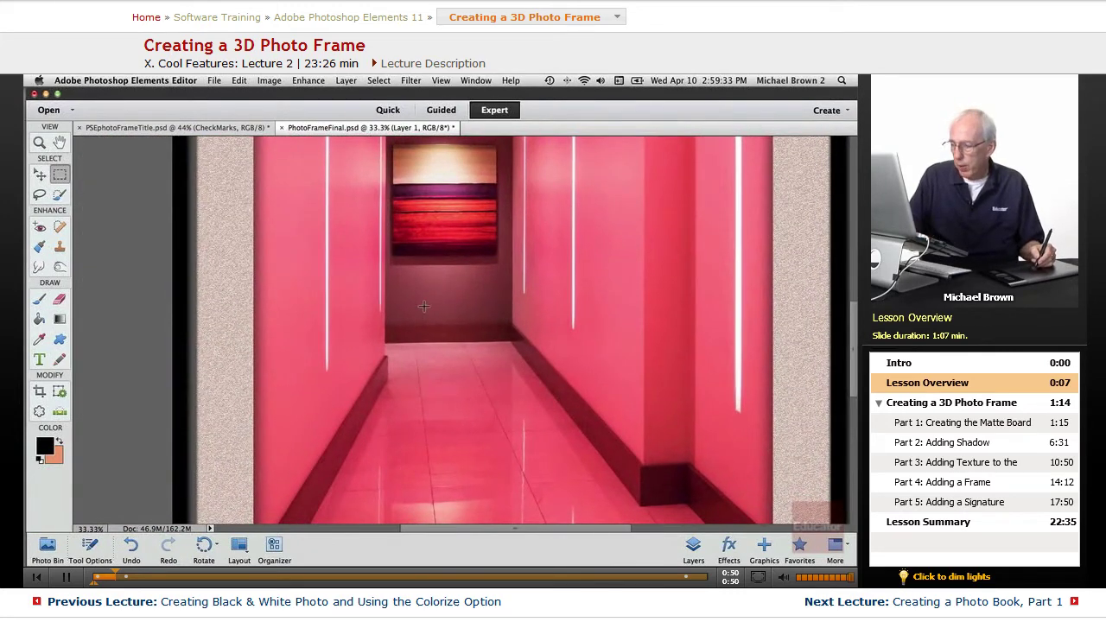
key(super+minus)
key(super+minus)
key(super+equal)
key(super+equal)
key(super+equal)
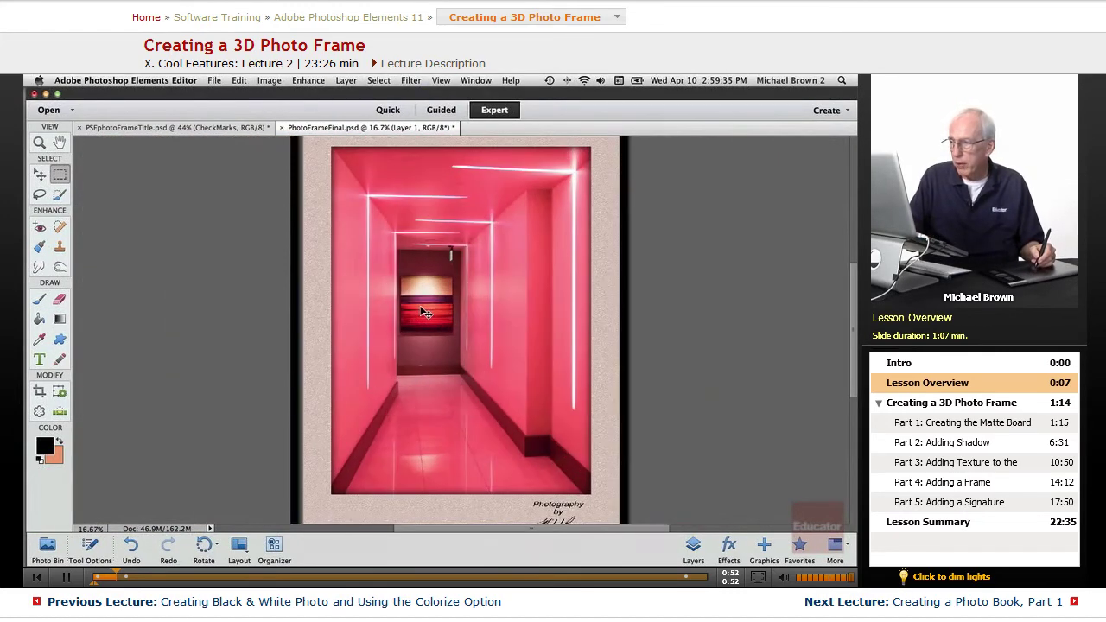
key(super+equal)
scroll(723, 285, up, 10)
scroll(723, 285, right, 5)
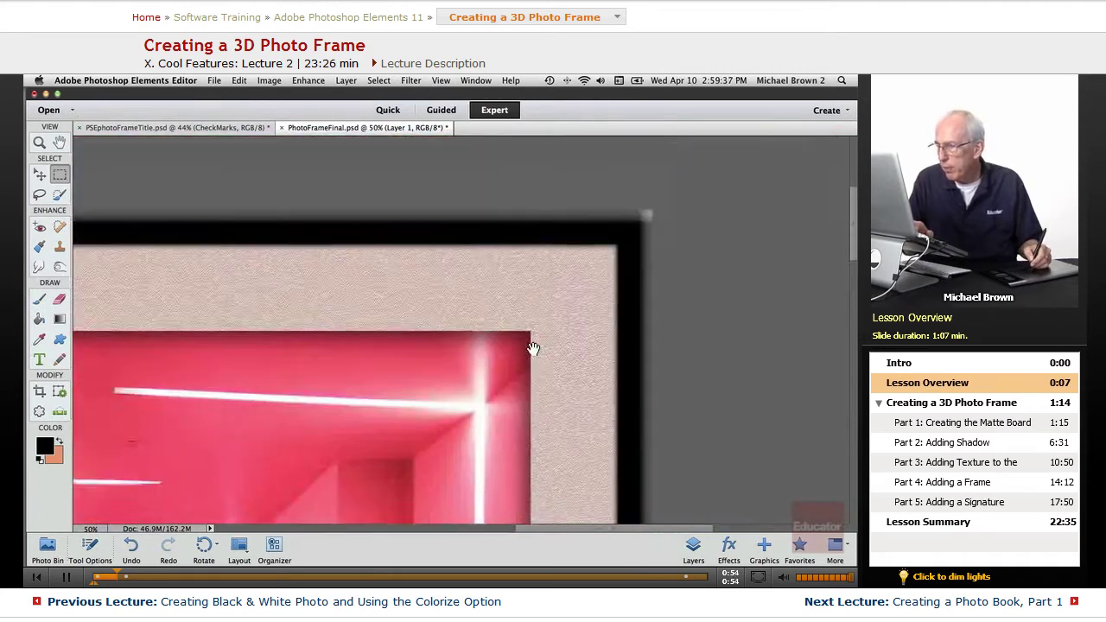
key(super+0)
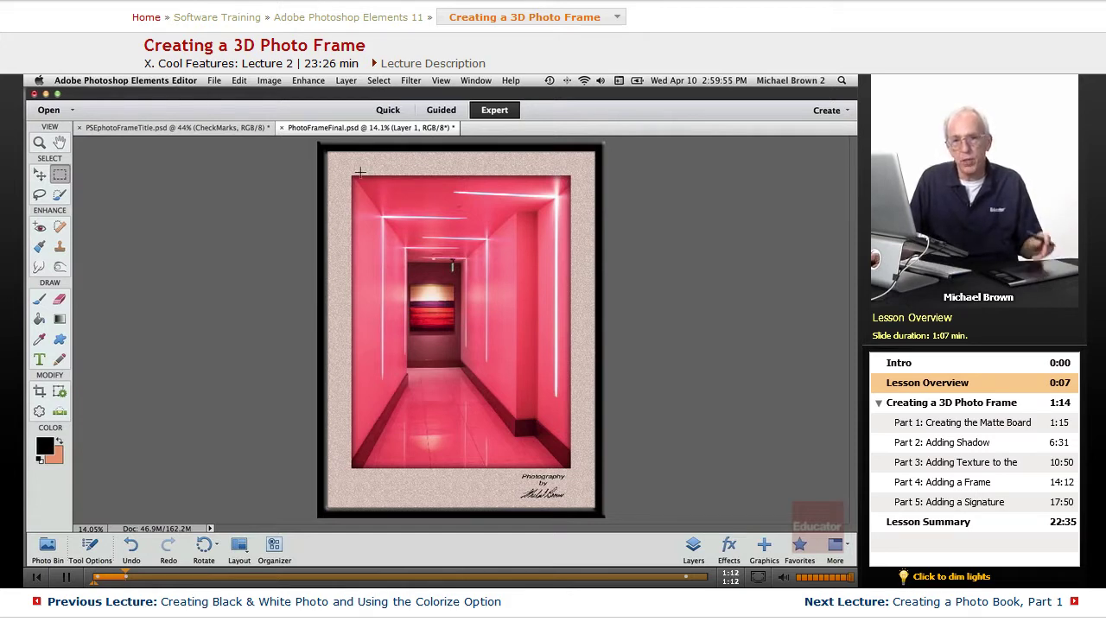
click(173, 127)
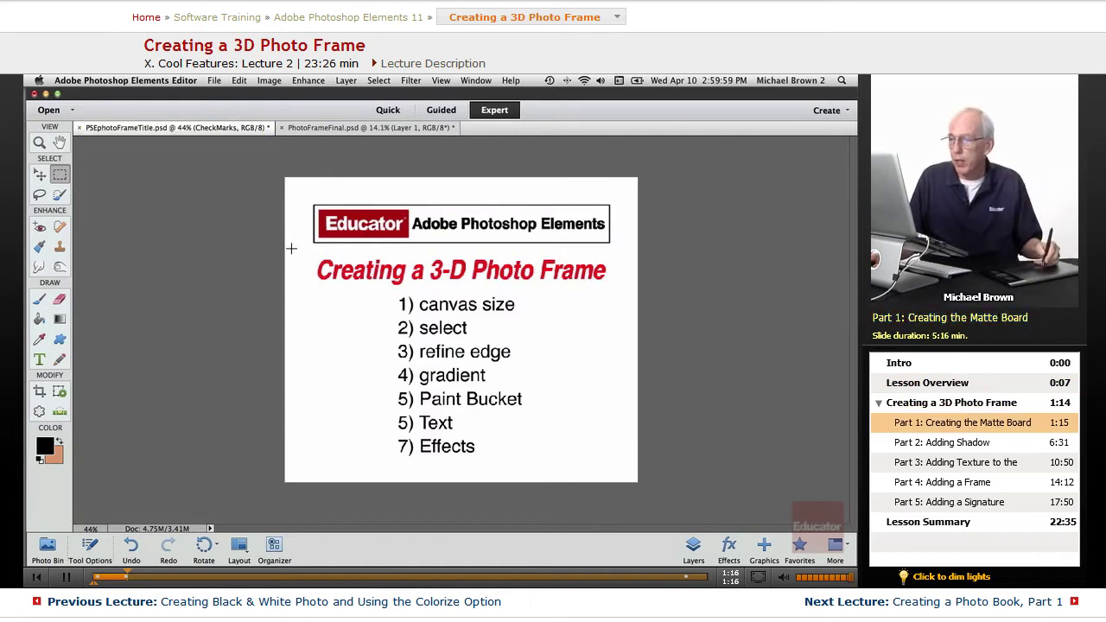
On PhotoFrameFinal, show the layers and load Layer 1's photo outline as a selection.
click(343, 128)
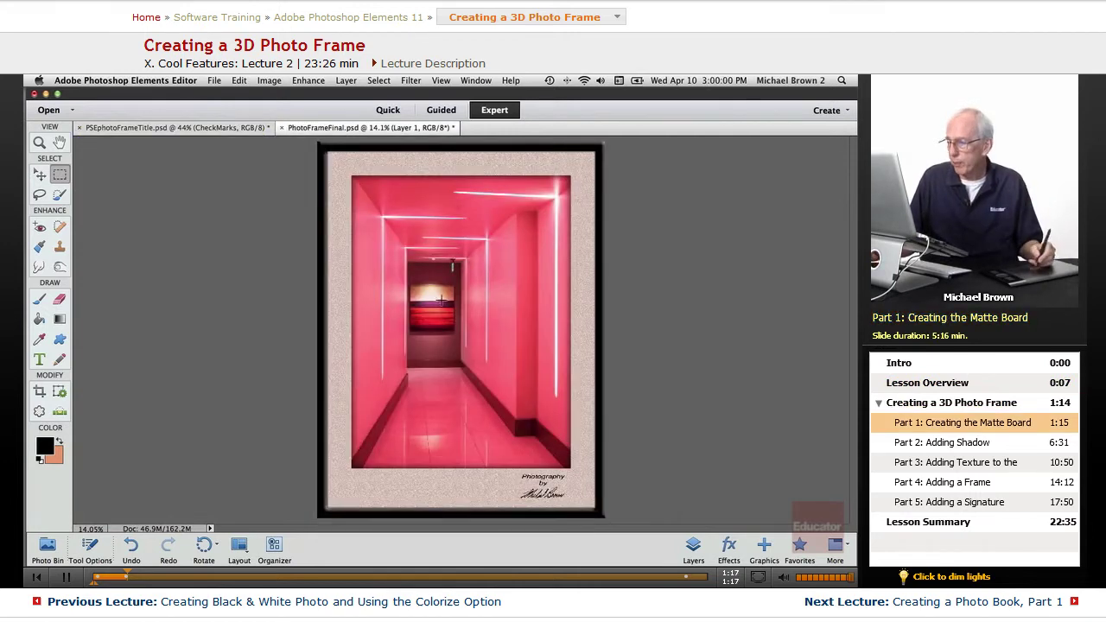
click(692, 548)
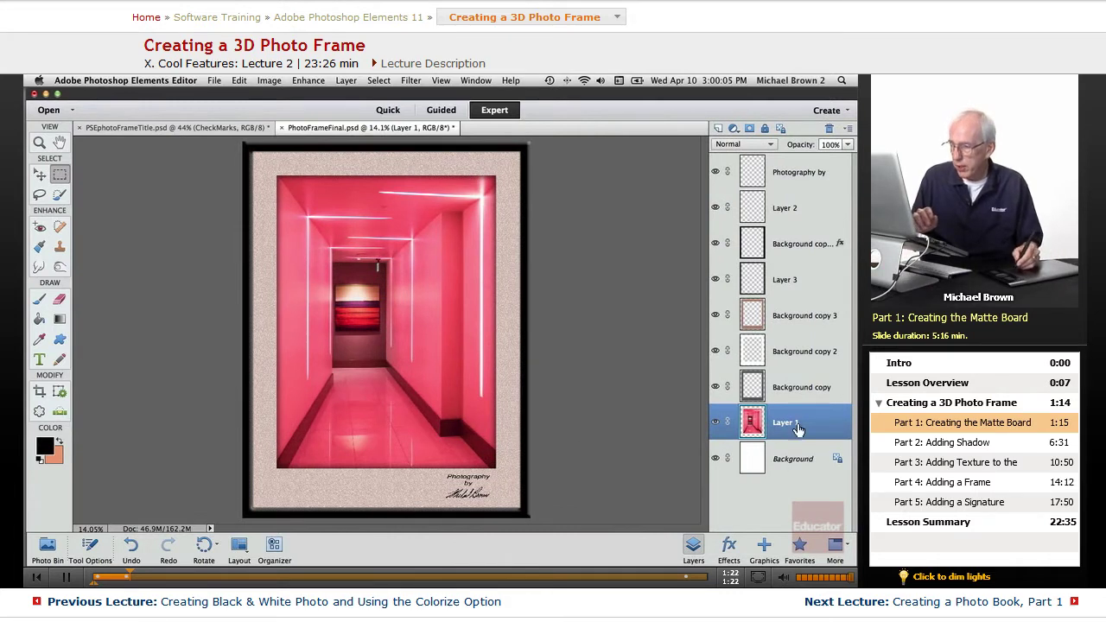
super+click(751, 422)
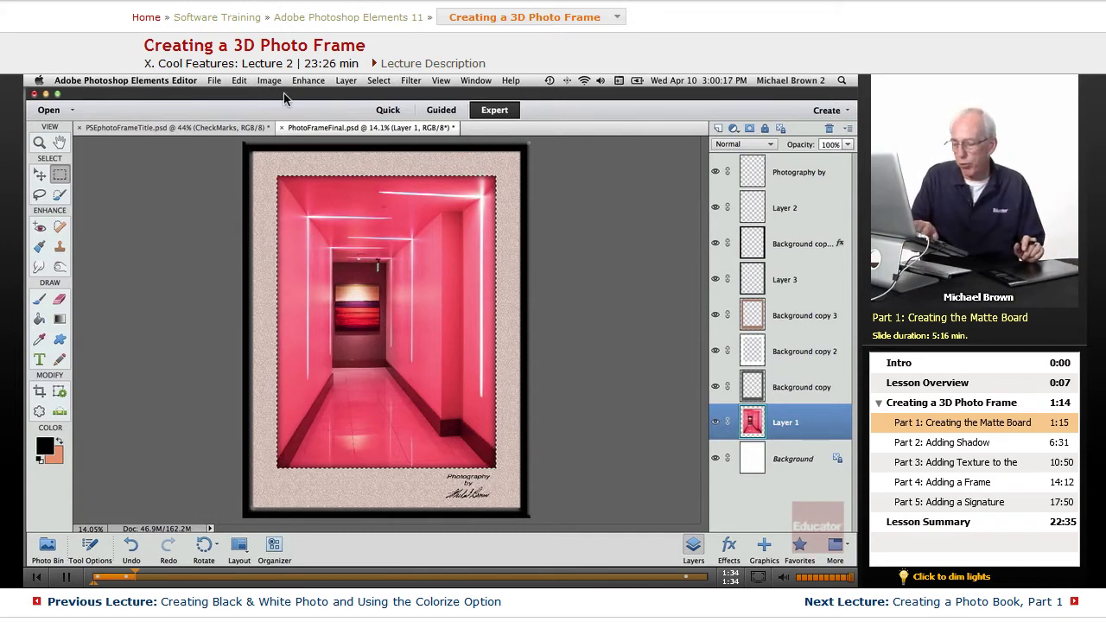
key(ctrl+F2)
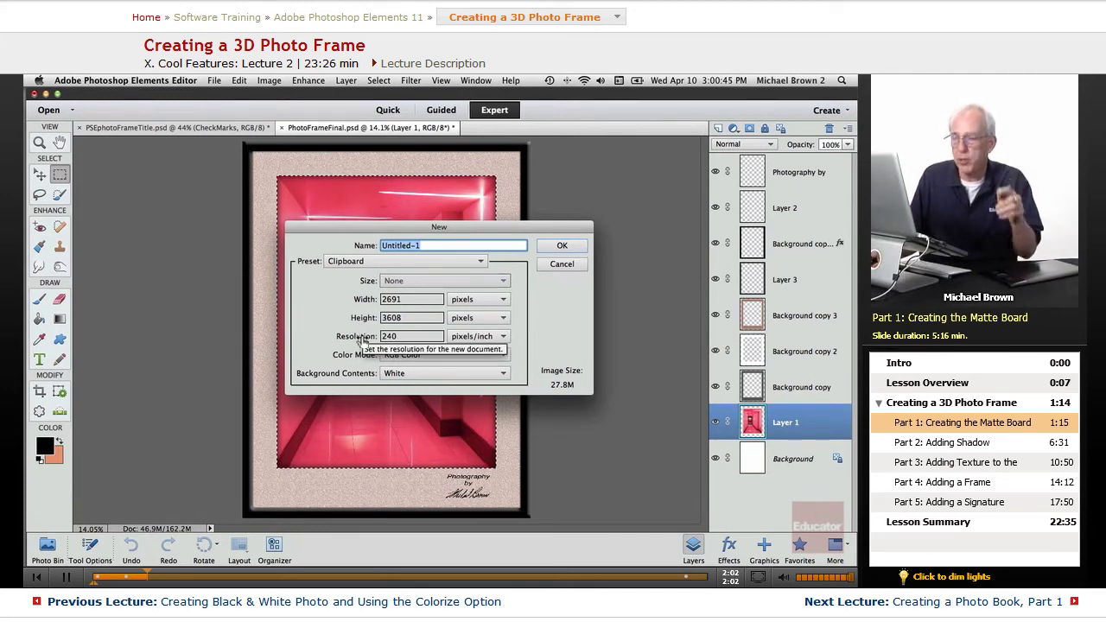
Accept the Clipboard preset for a white 2691 × 3608 px, 240 ppi document.
click(561, 246)
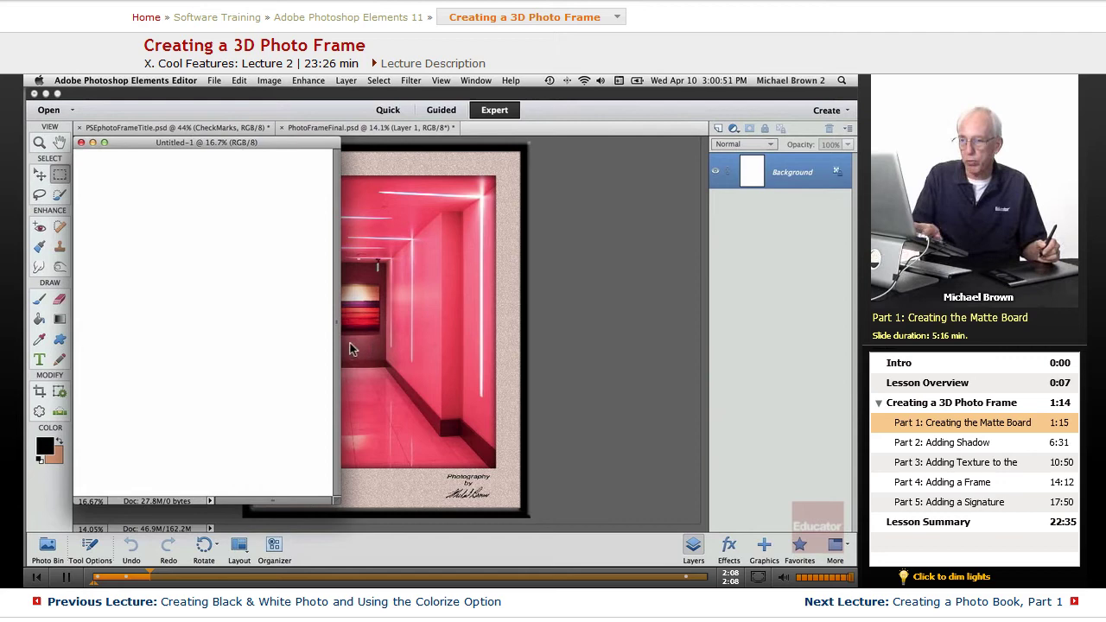
Paste the hallway photo into Untitled-1 and consolidate all open images into tabs.
key(super+v)
drag(137, 145, 486, 200)
click(477, 82)
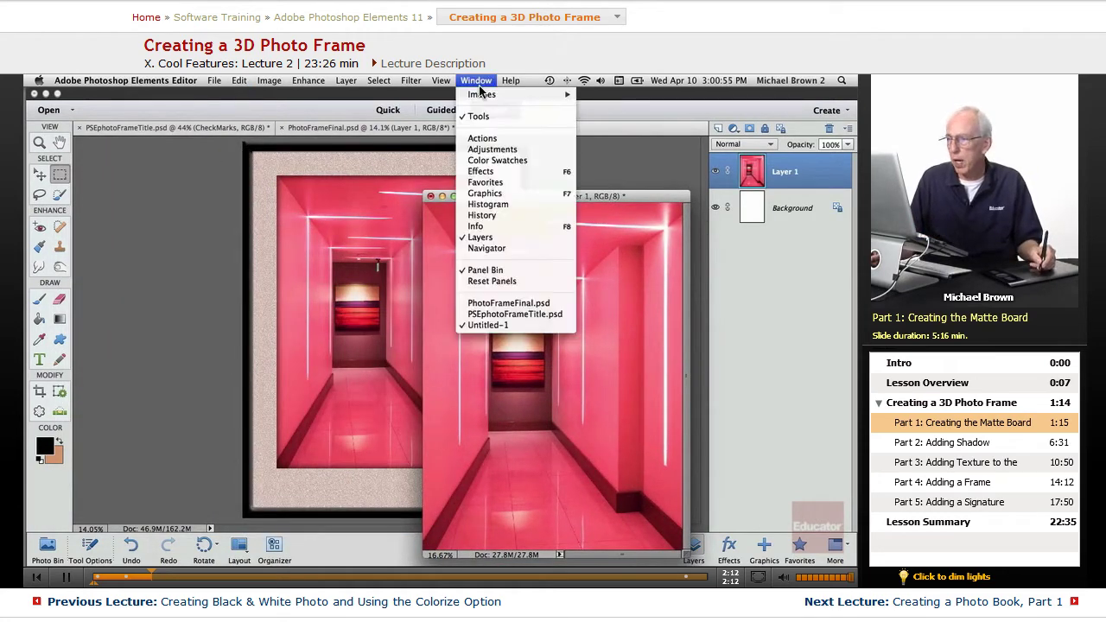
mouse_move(481, 94)
click(611, 145)
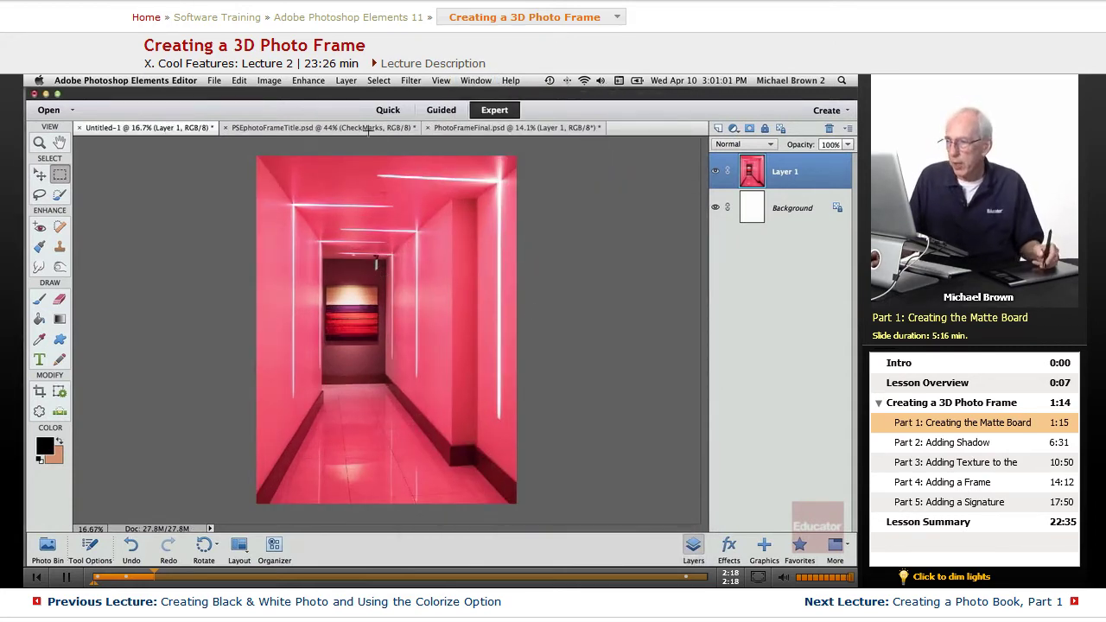
click(291, 127)
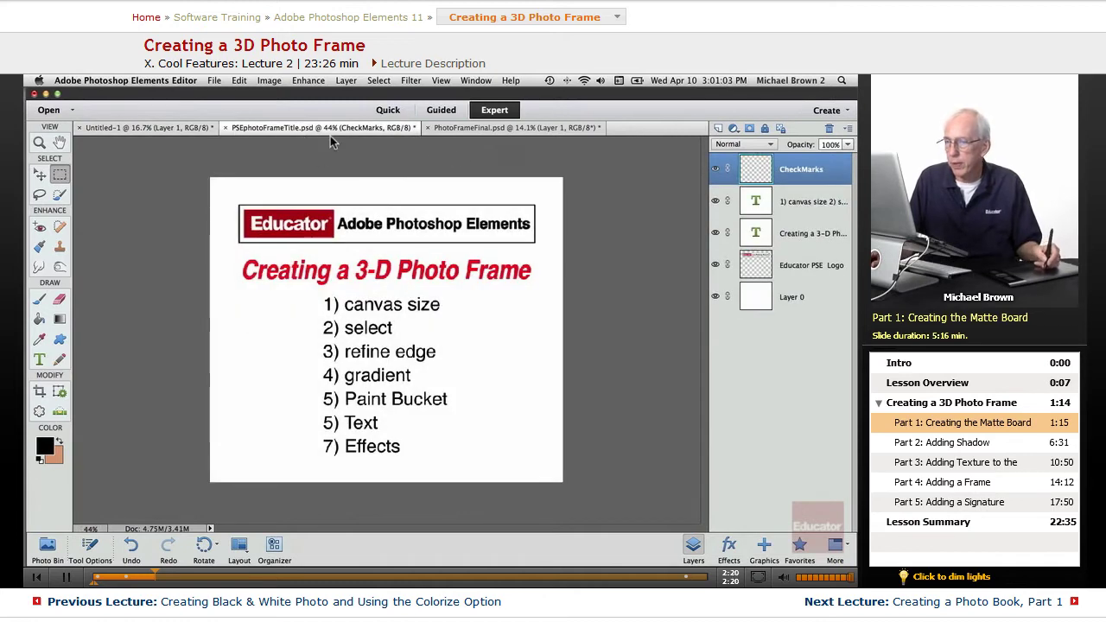
click(480, 128)
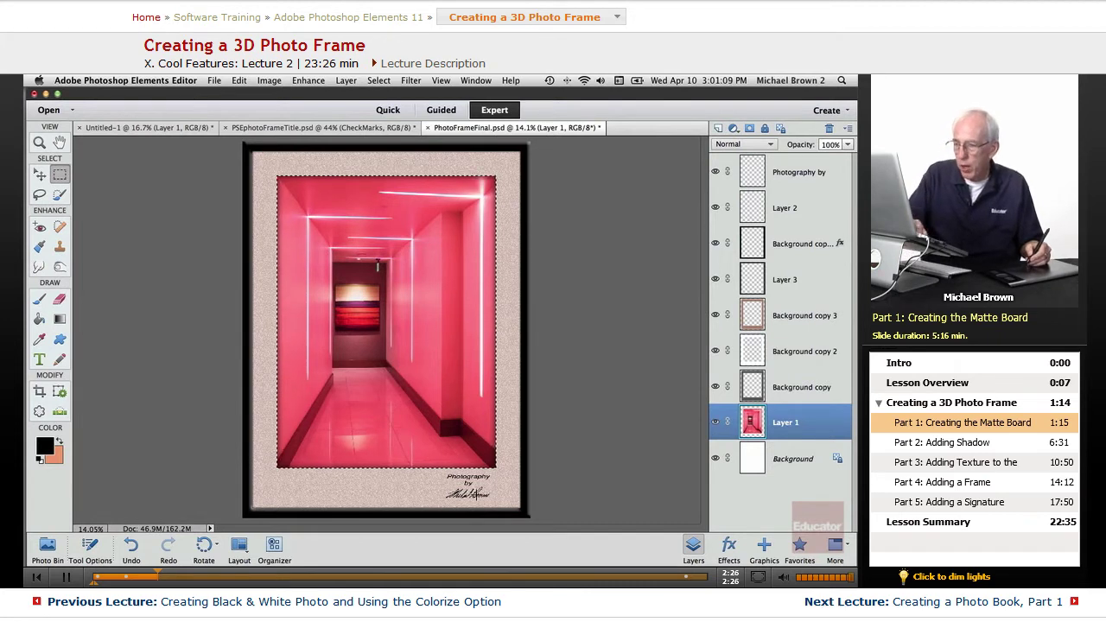
Duplicate Untitled-1's Background layer twice.
click(159, 129)
click(799, 224)
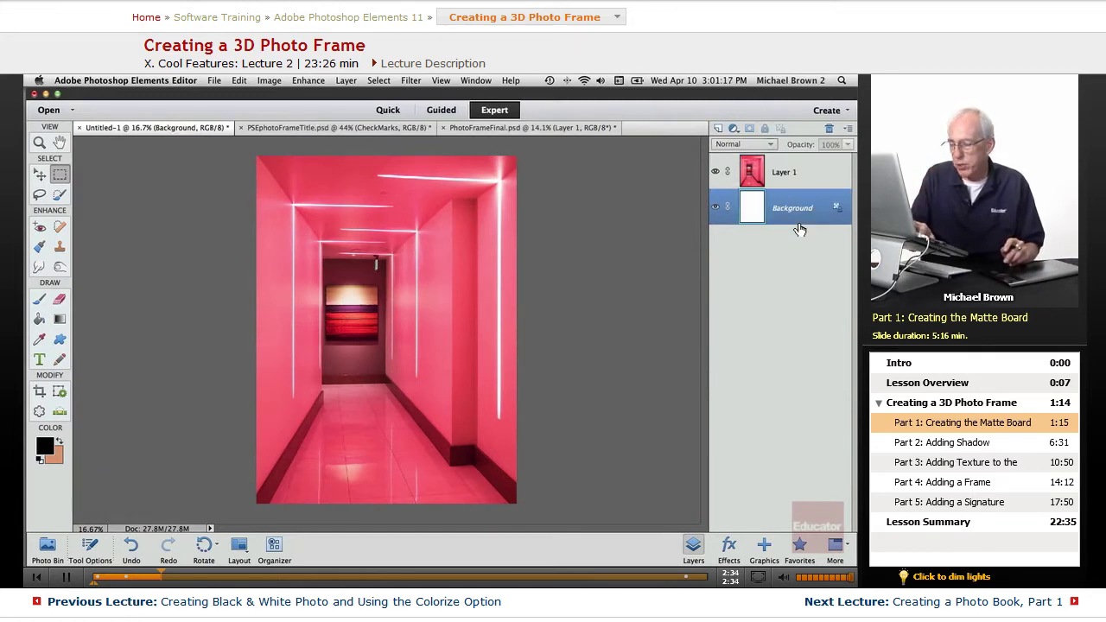
key(super+j)
key(super+j)
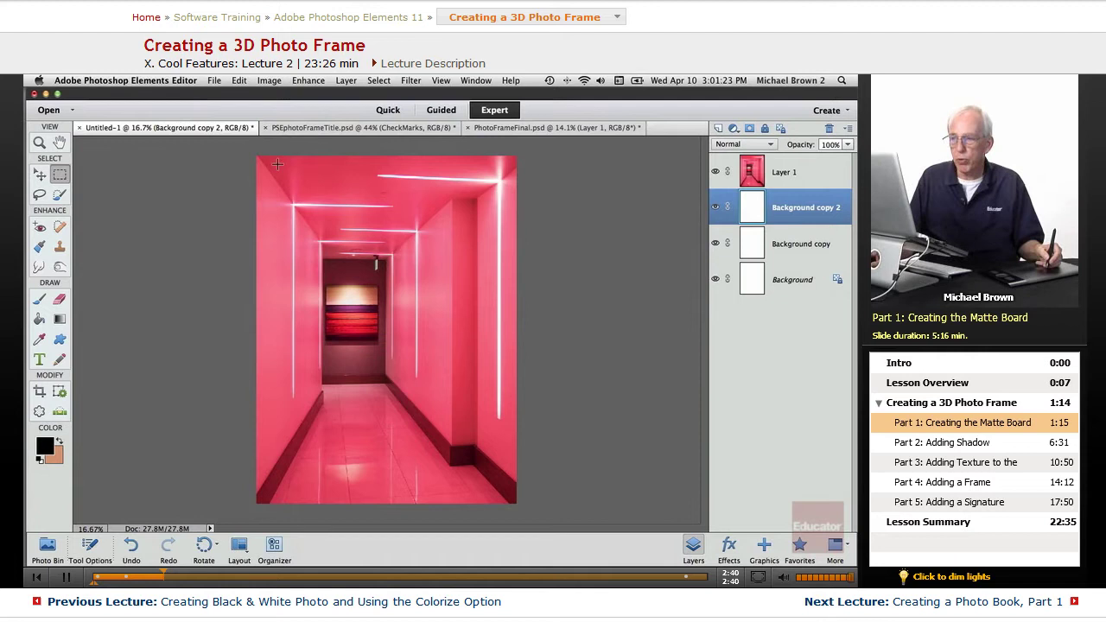
Return to Untitled-1 and bring up the Image > Resize options.
click(499, 129)
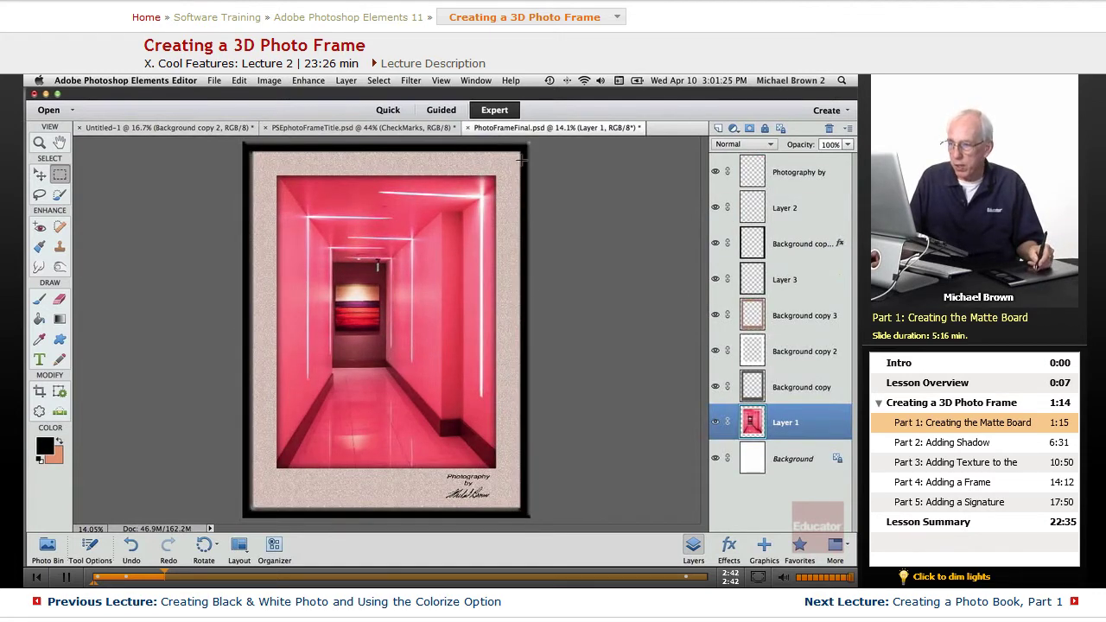
click(184, 129)
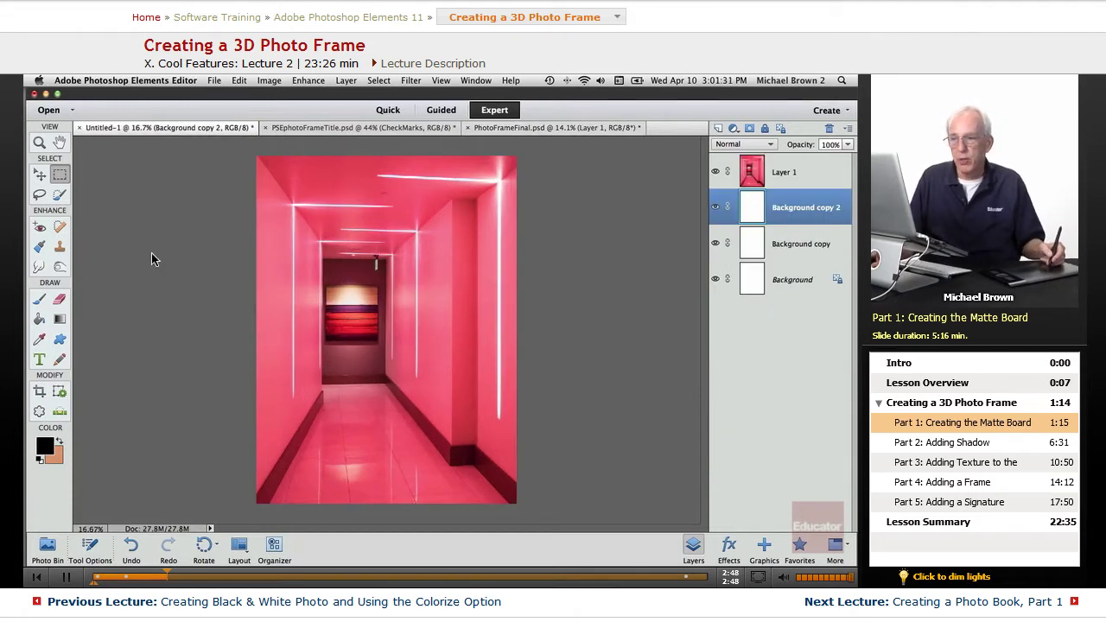
click(269, 80)
mouse_move(334, 152)
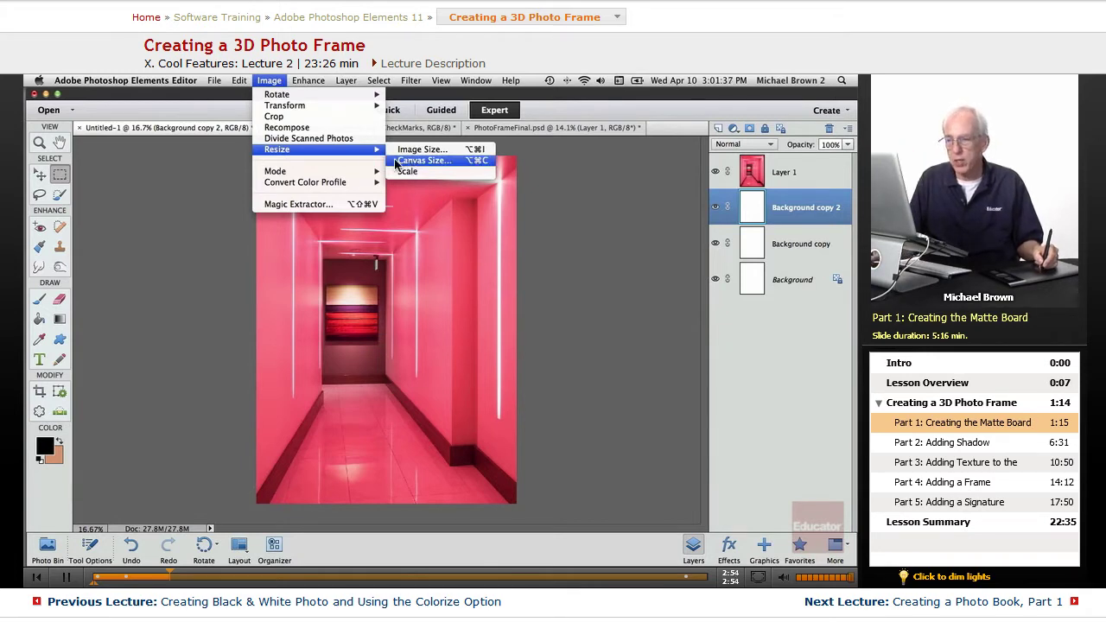
With the Crop tool on the Background layer, try stretching a crop box past the photo, cancelling twice.
click(185, 177)
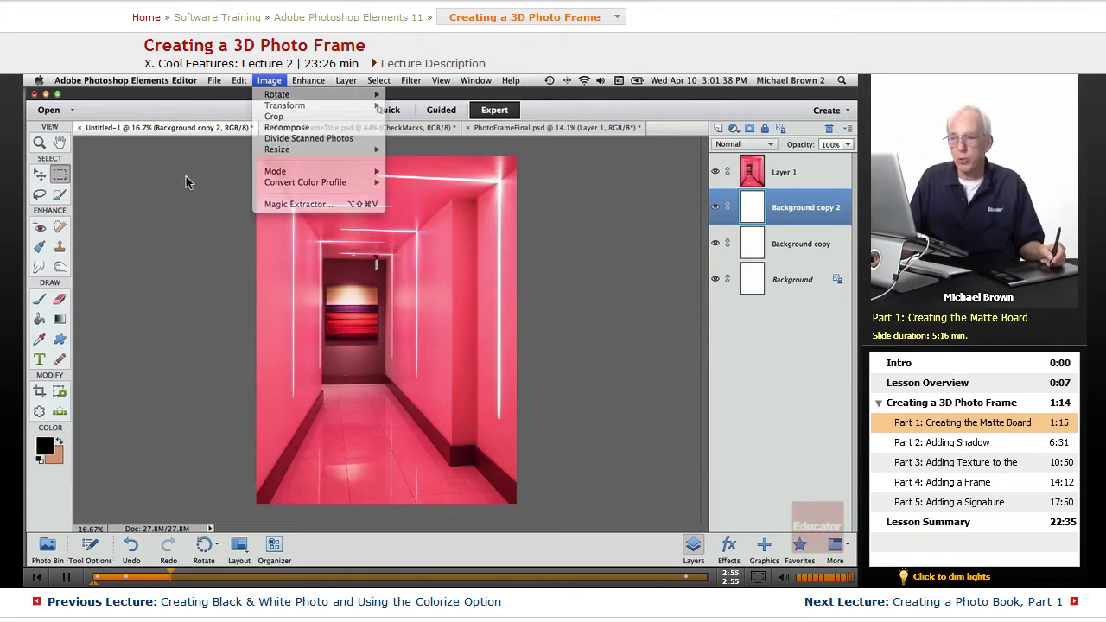
click(40, 393)
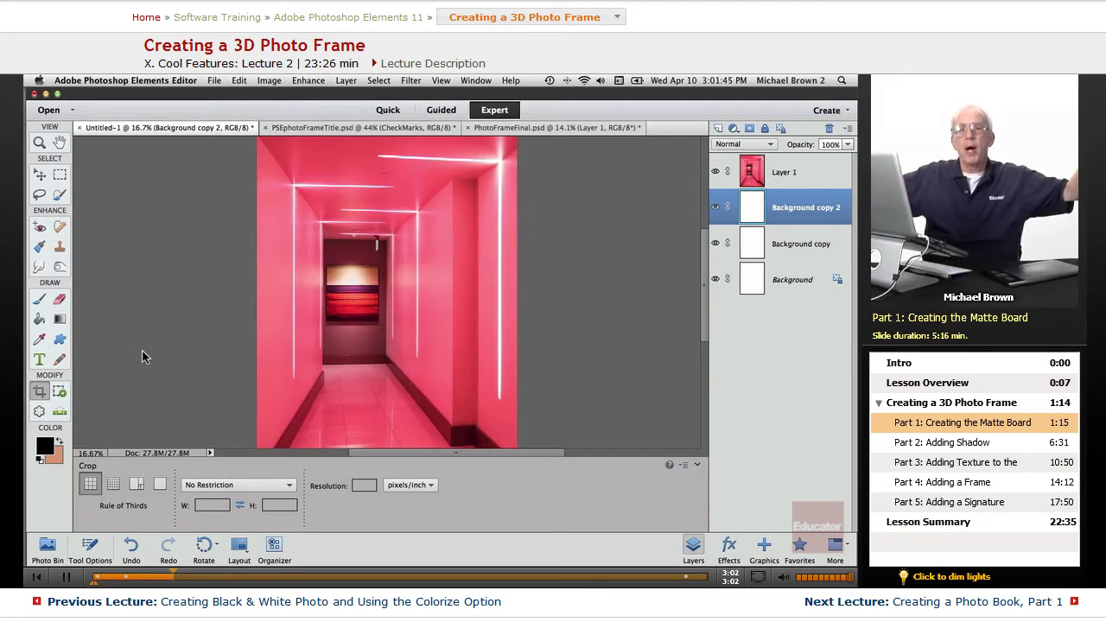
click(809, 279)
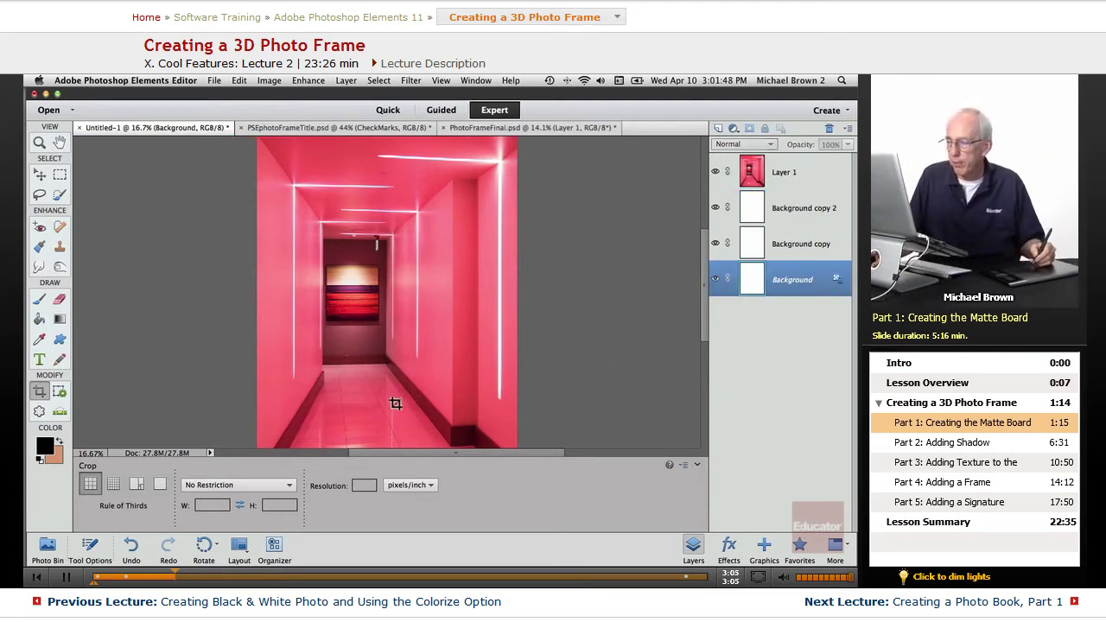
click(91, 544)
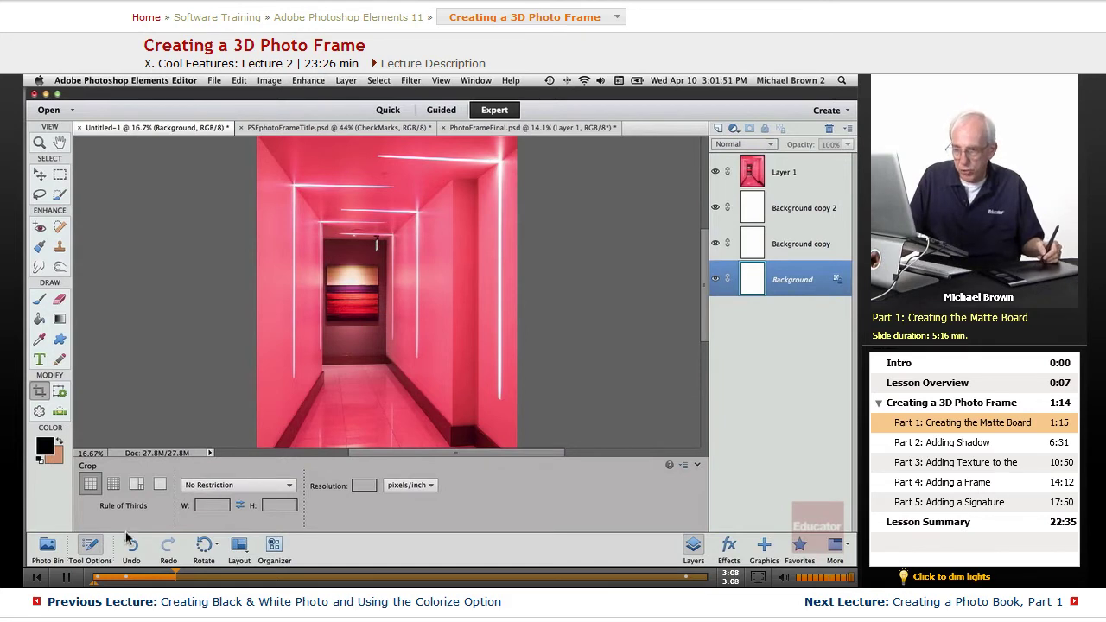
click(93, 546)
drag(242, 151, 529, 508)
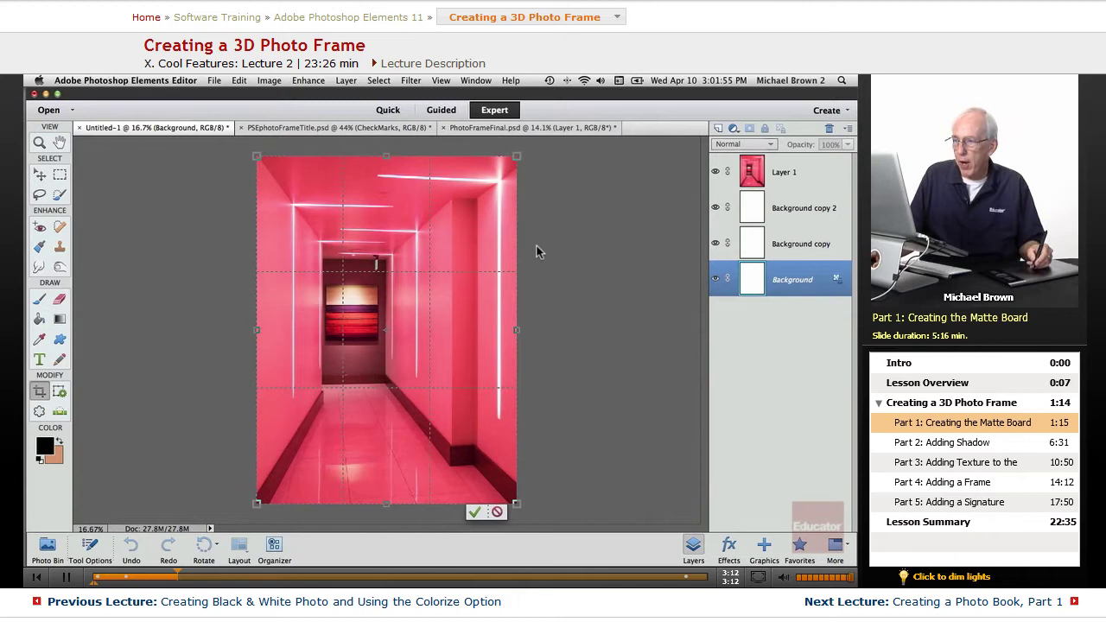
drag(515, 157, 629, 223)
key(Escape)
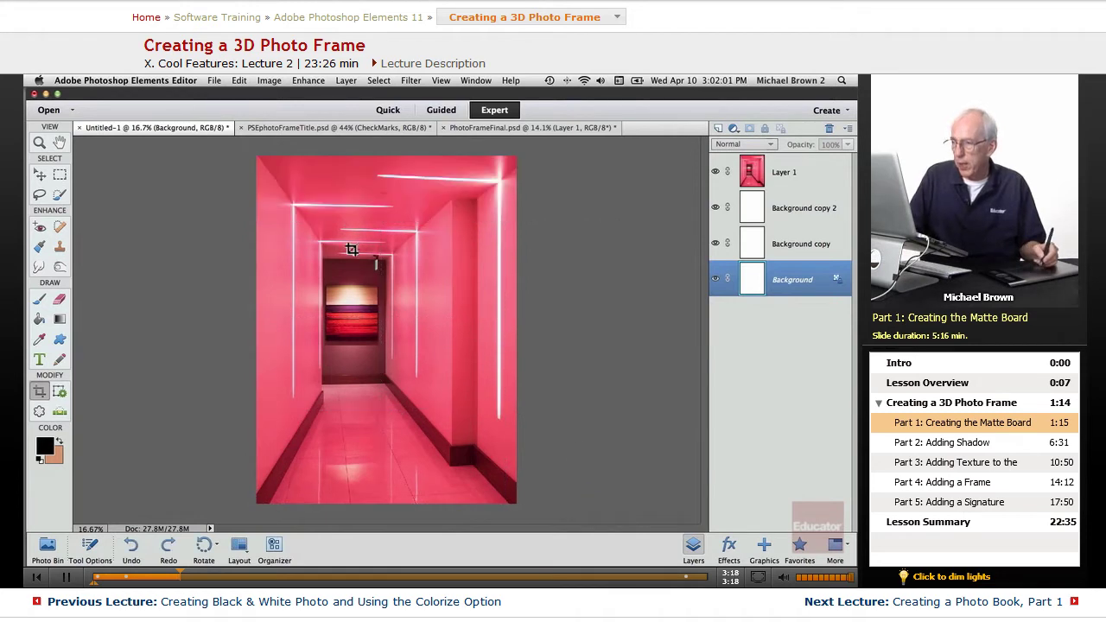
drag(239, 147, 540, 514)
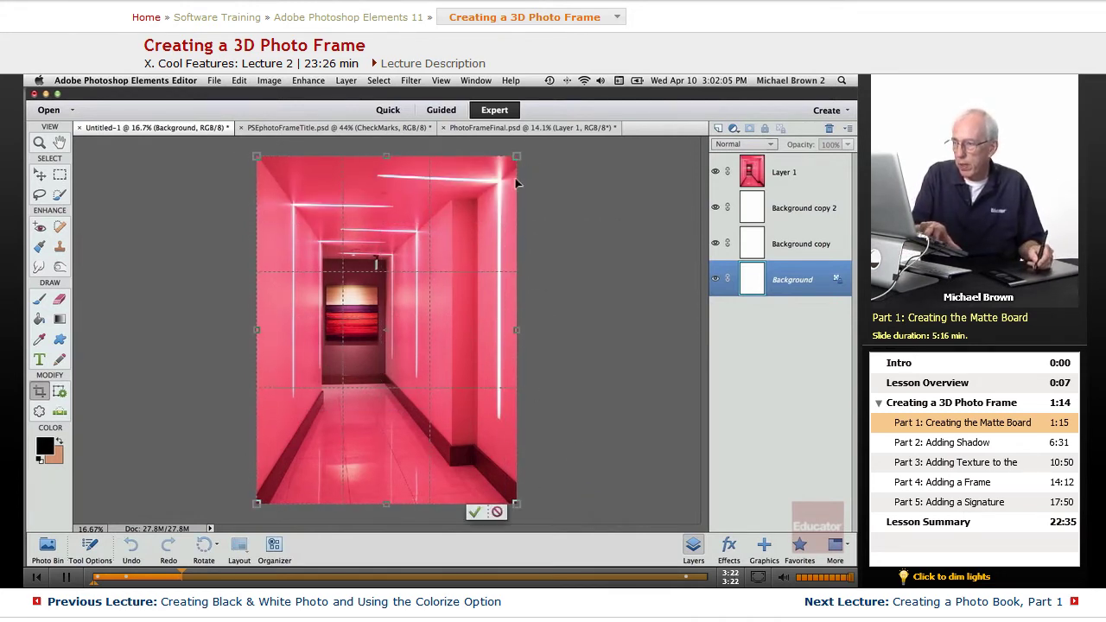
drag(517, 156, 503, 238)
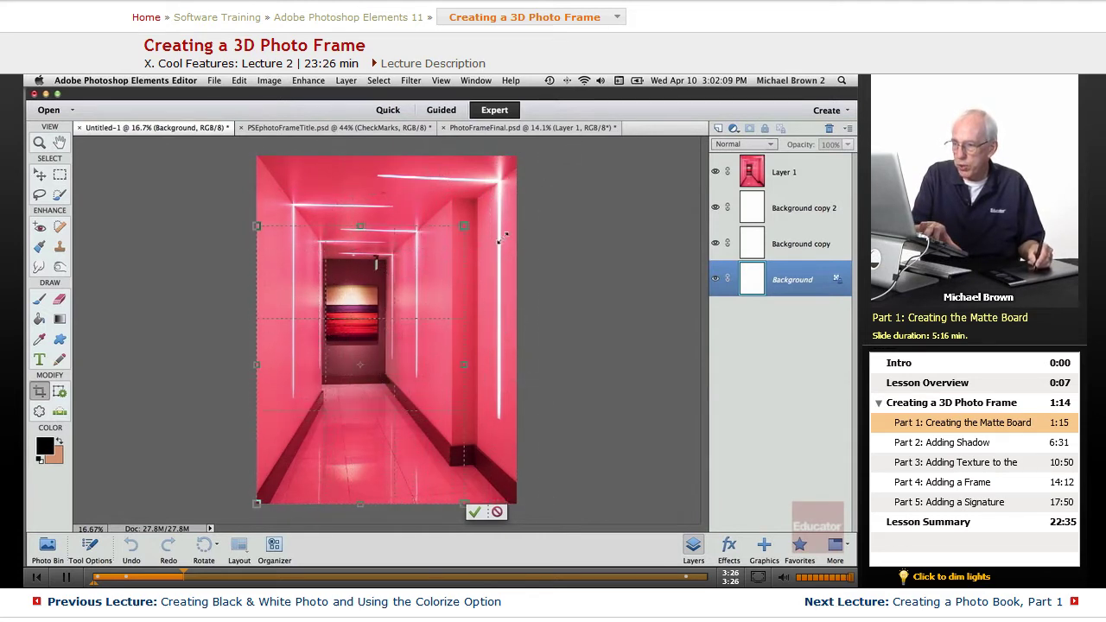
drag(497, 185, 724, 200)
drag(552, 280, 568, 242)
key(Escape)
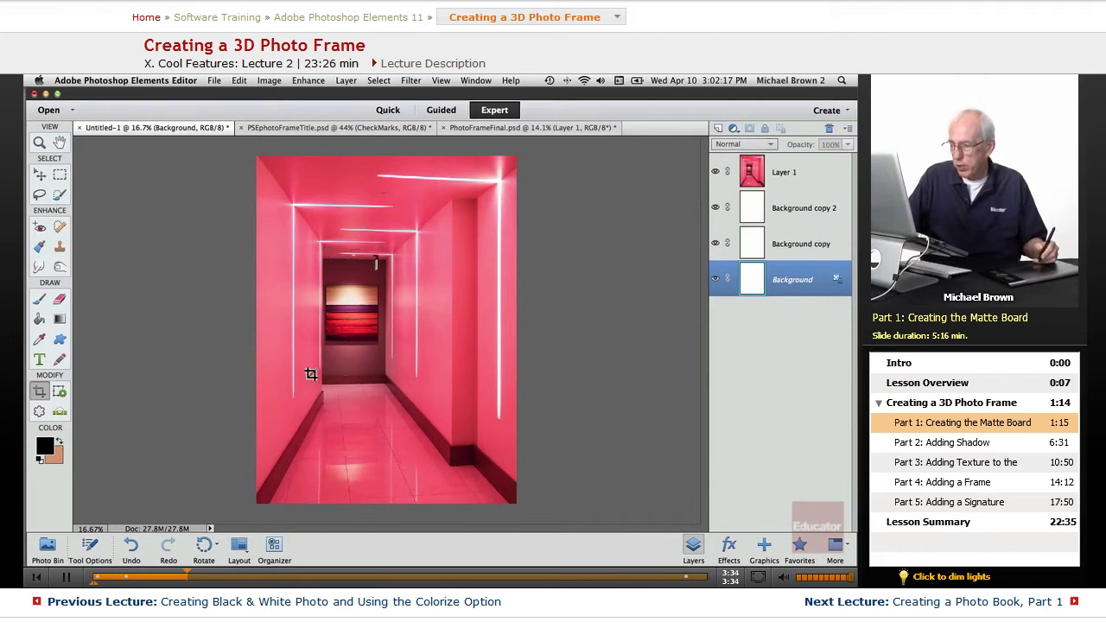
Zoom out, draw a crop box centred evenly beyond the photo, and commit it to enlarge the canvas.
key(super+minus)
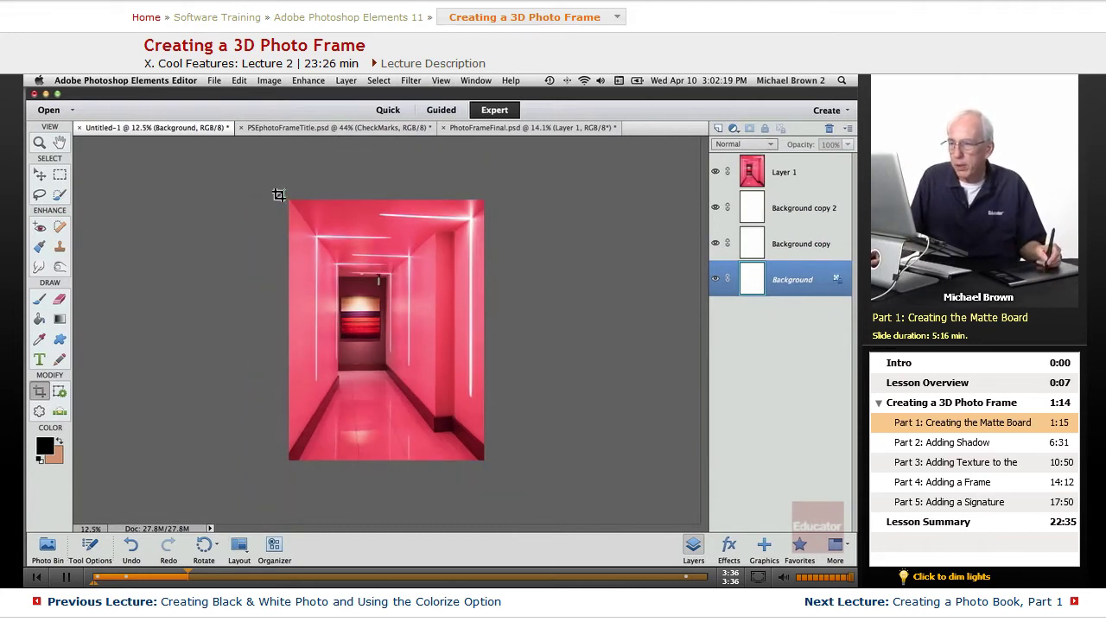
drag(290, 200, 483, 459)
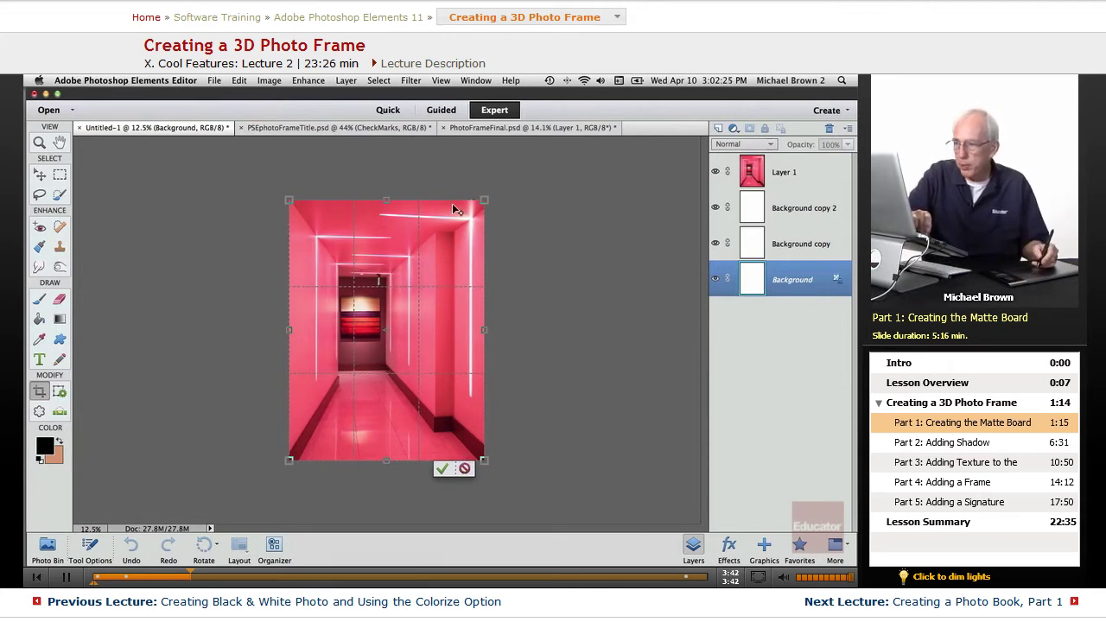
drag(485, 200, 516, 174)
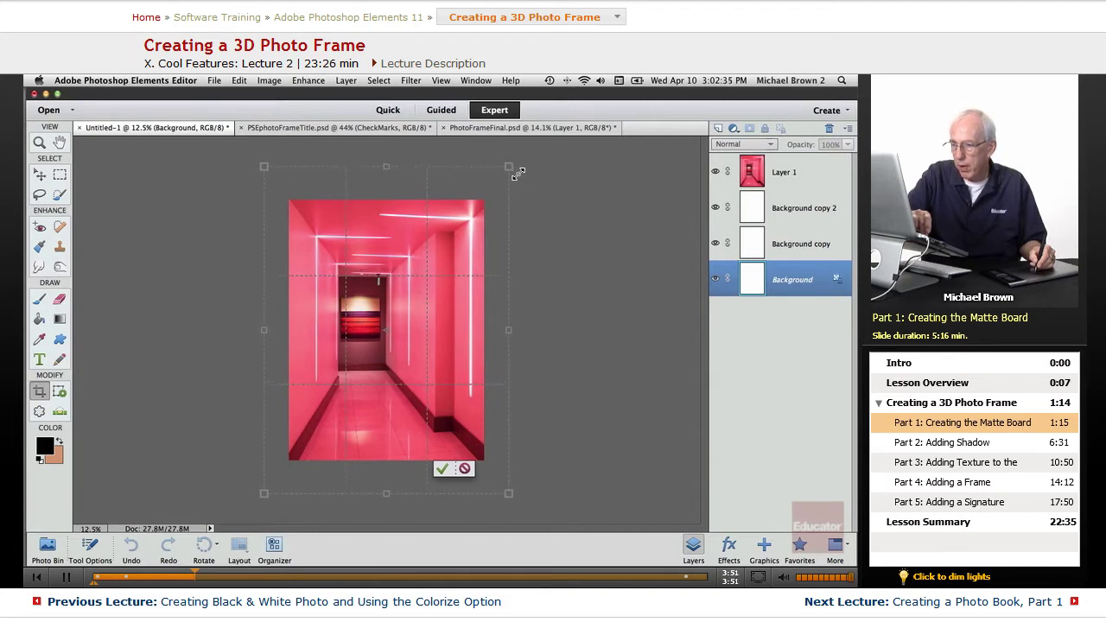
drag(519, 173, 517, 169)
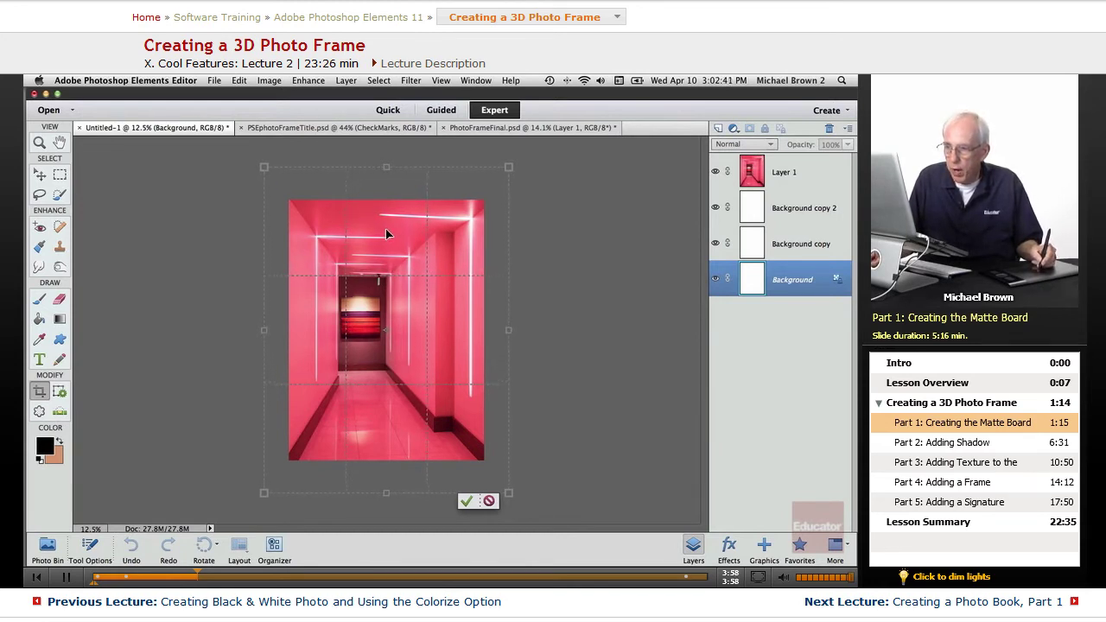
drag(386, 232, 385, 240)
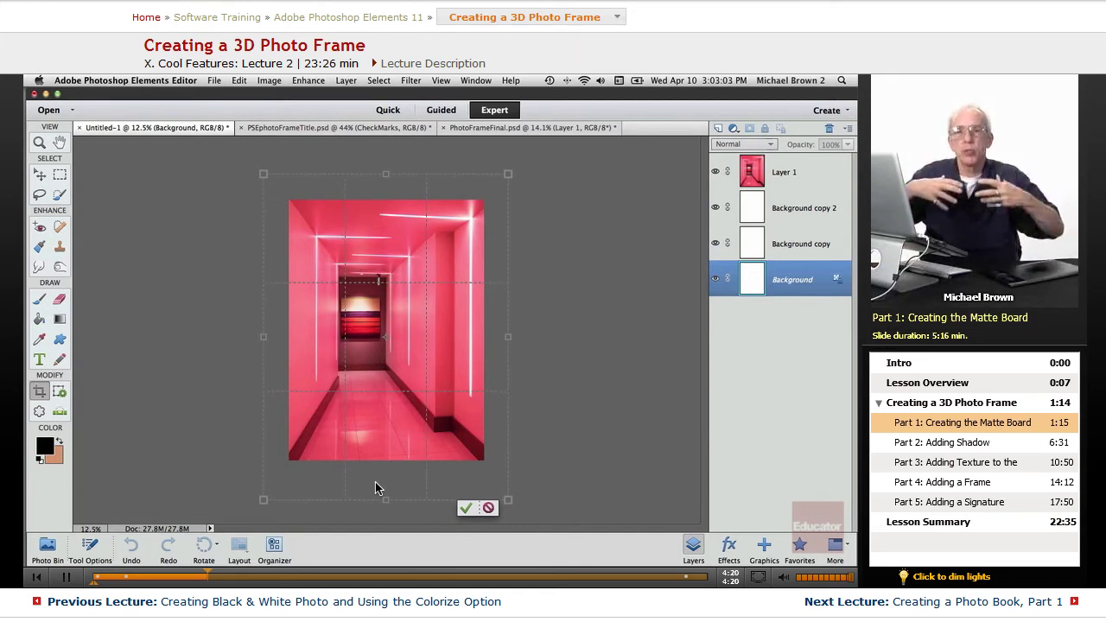
click(466, 508)
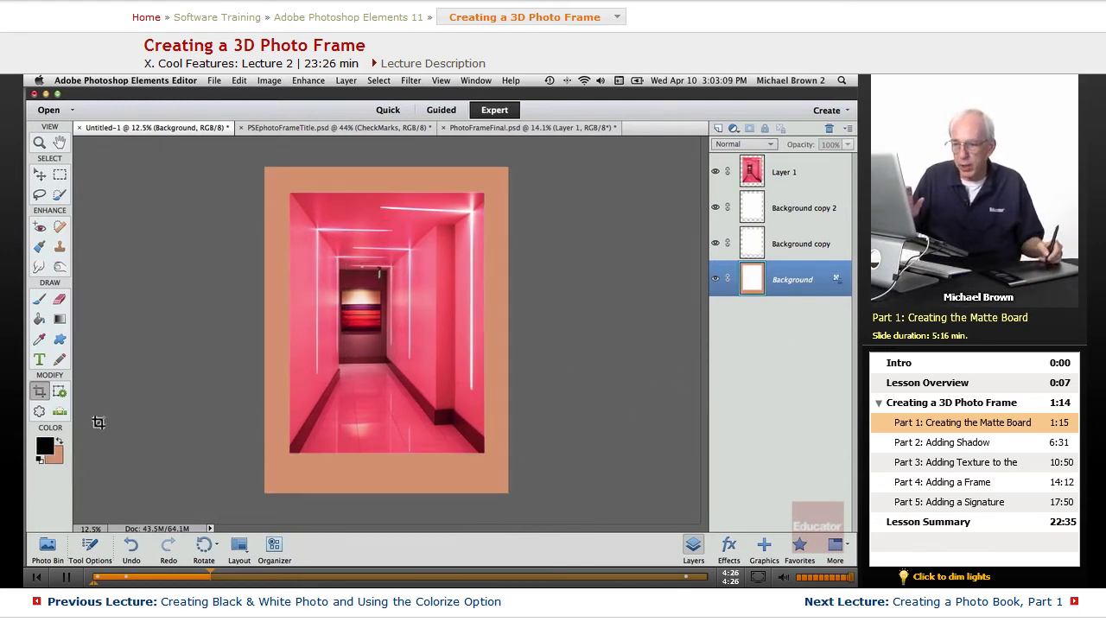
Fill the Background layer with white after resetting and swapping to white foreground colour.
key(d)
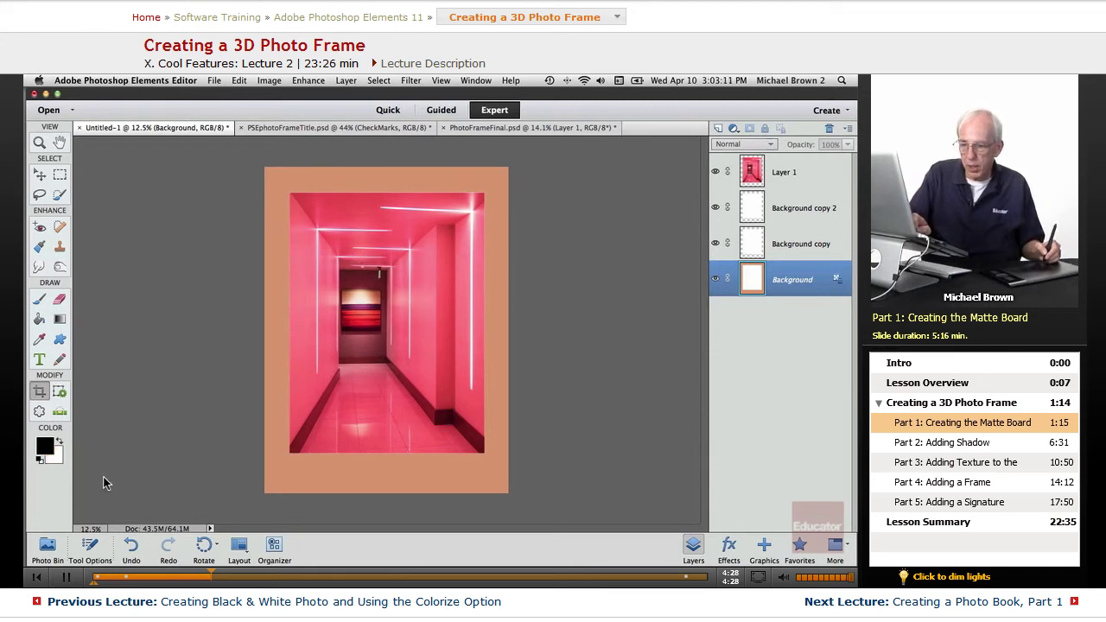
key(x)
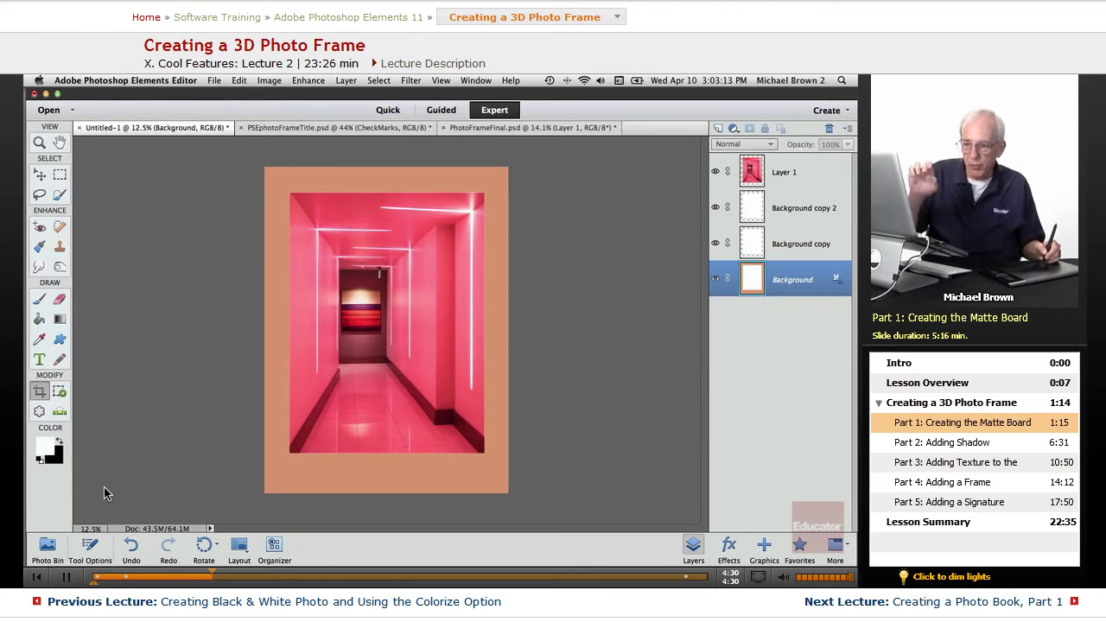
key(alt+BackSpace)
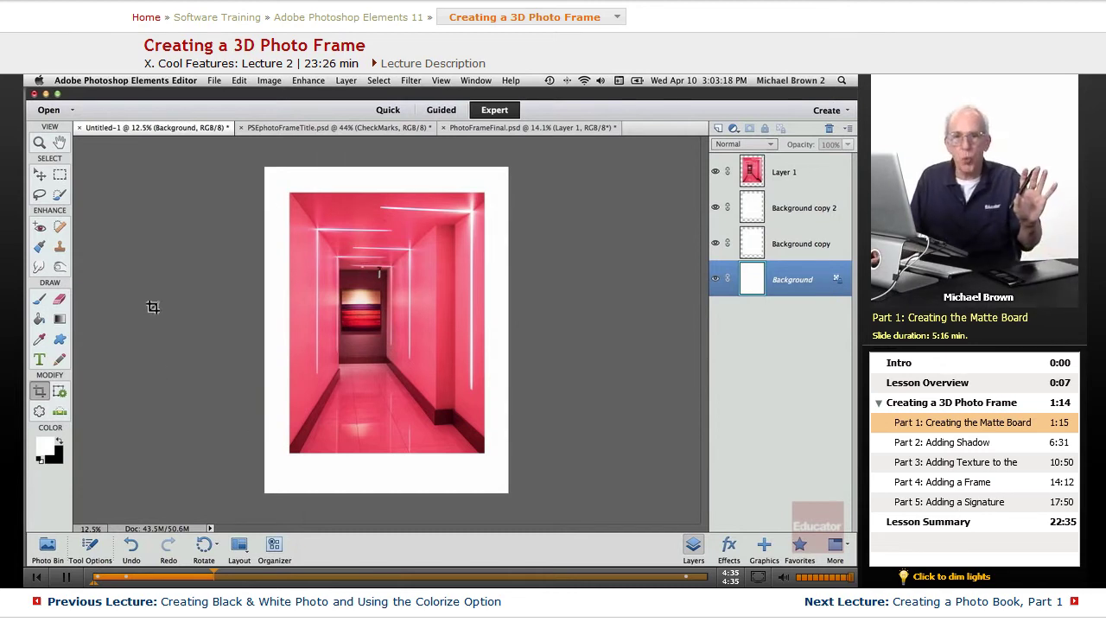
key(F10)
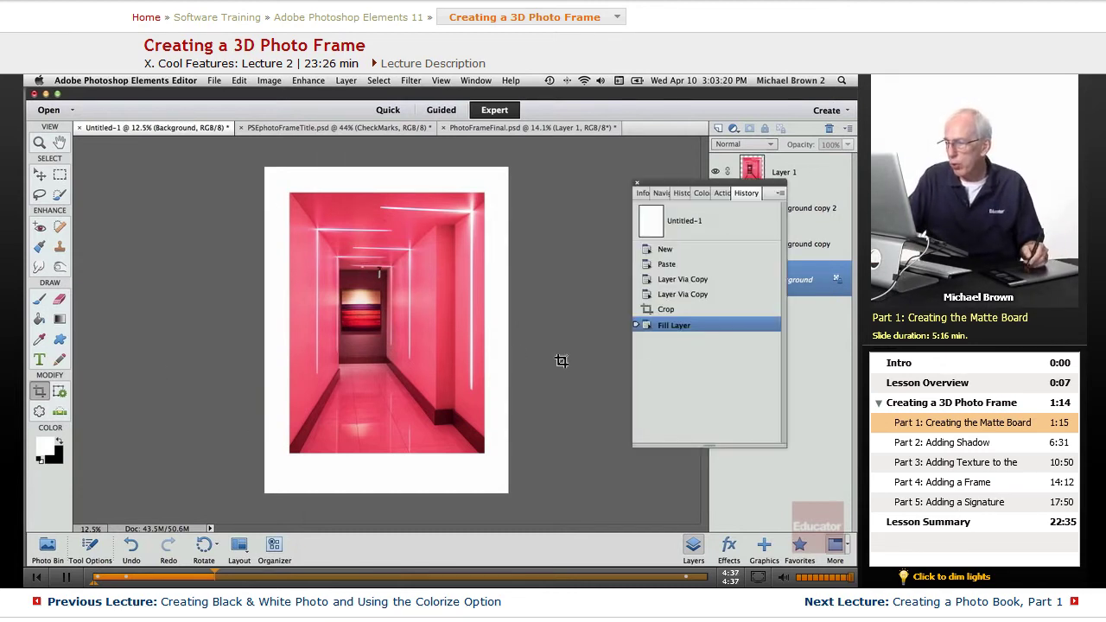
click(667, 296)
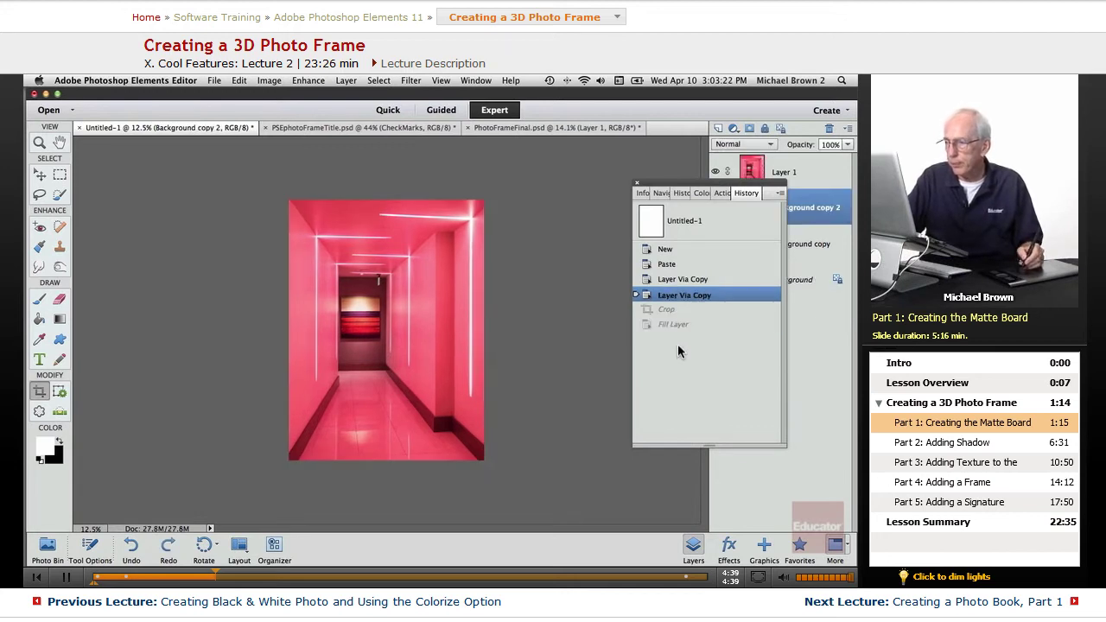
key(F10)
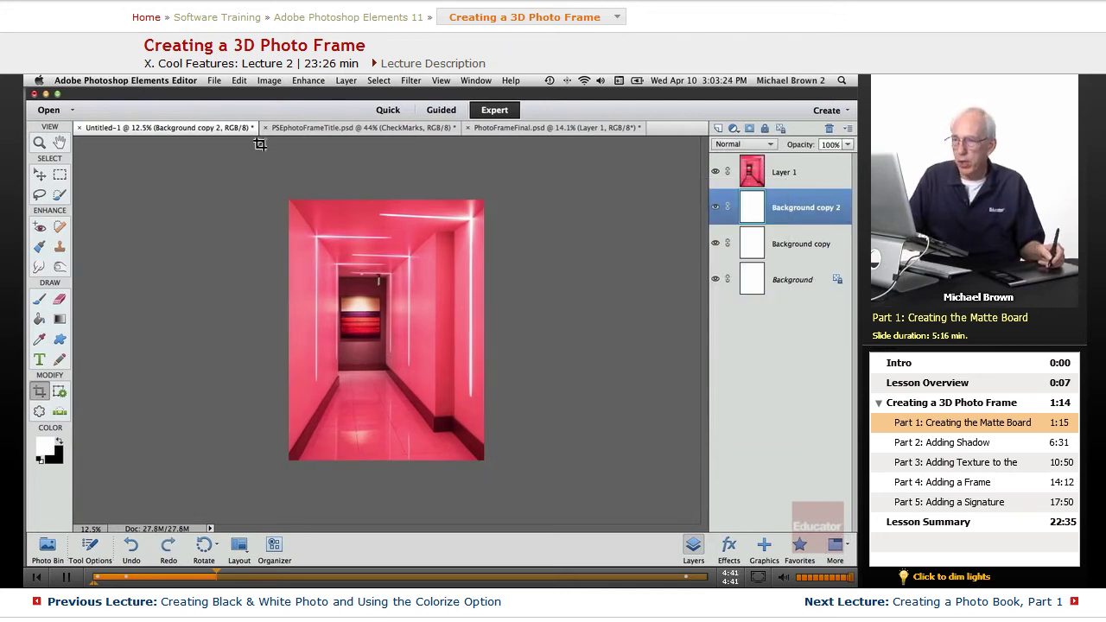
click(269, 80)
mouse_move(346, 150)
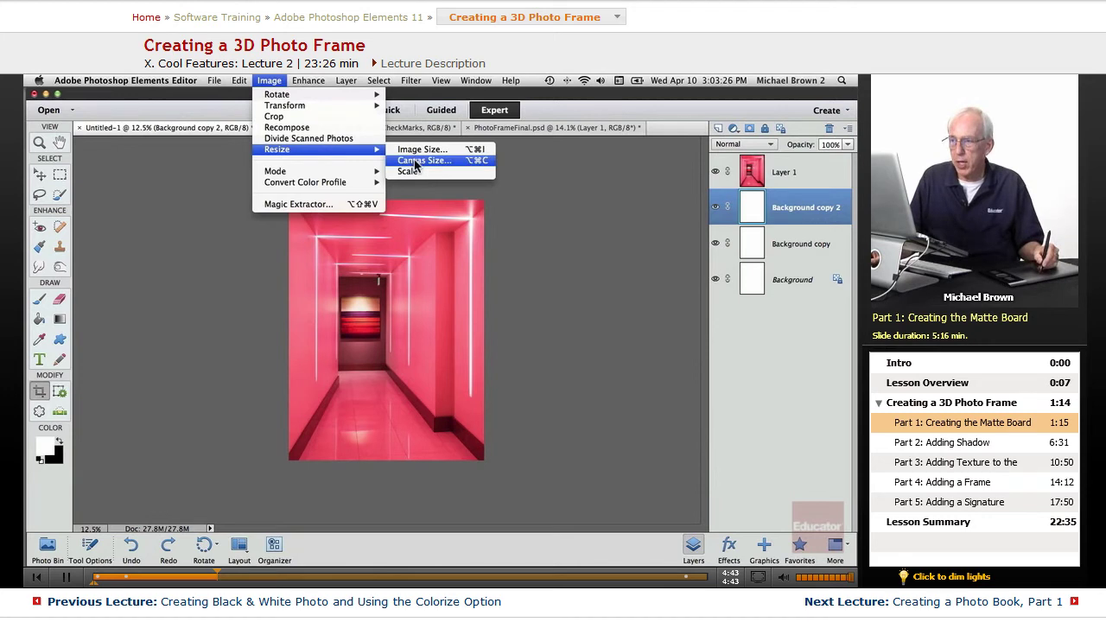
click(421, 160)
click(655, 374)
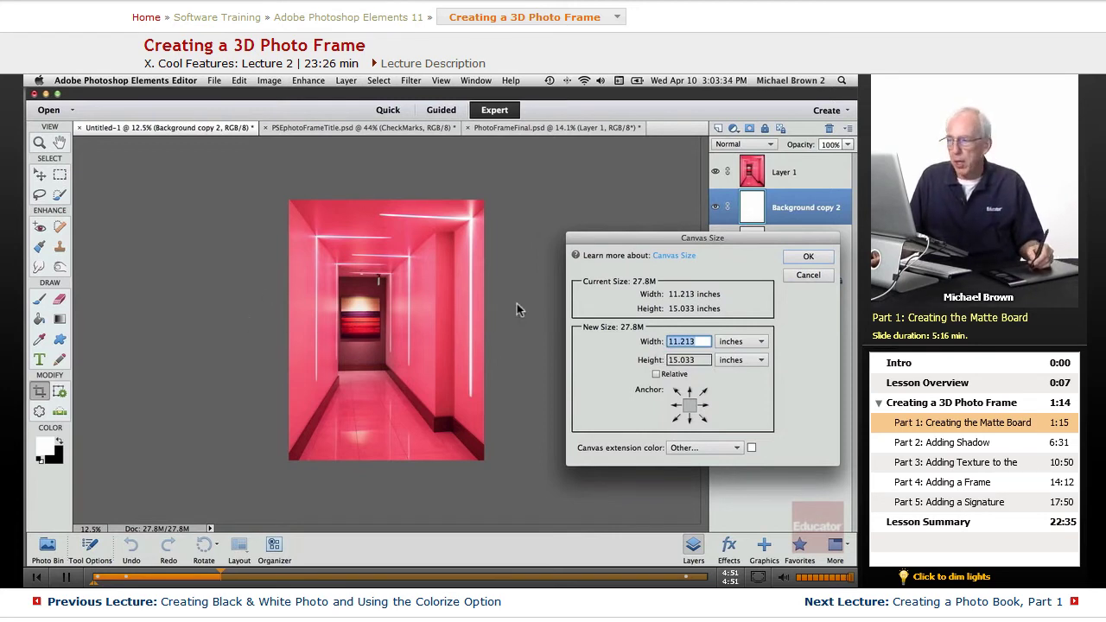
click(808, 257)
click(269, 80)
mouse_move(318, 153)
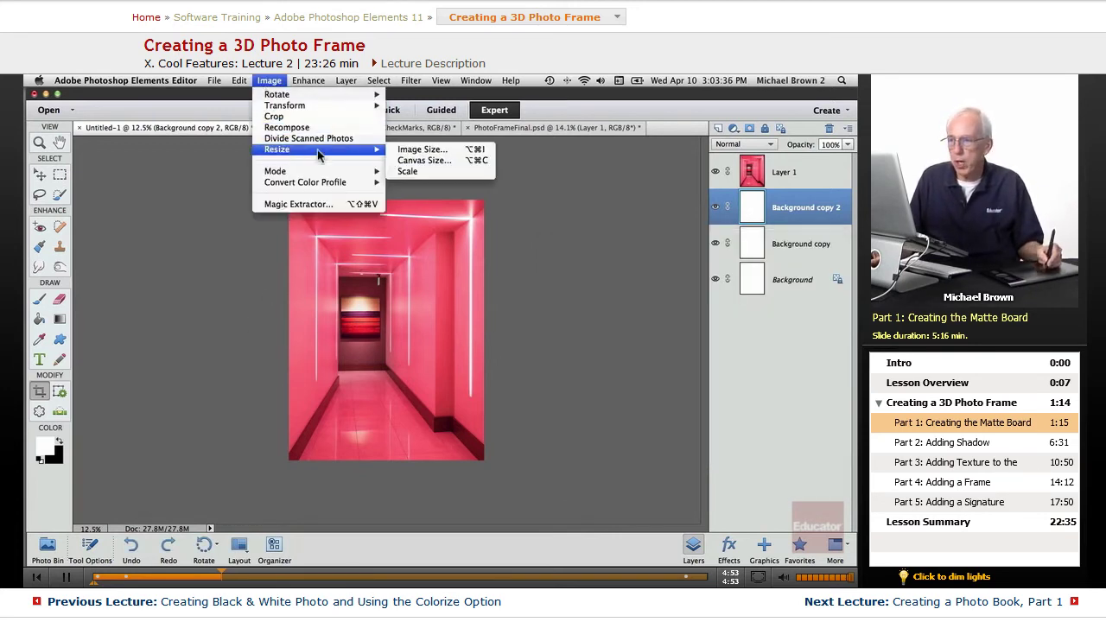
click(422, 149)
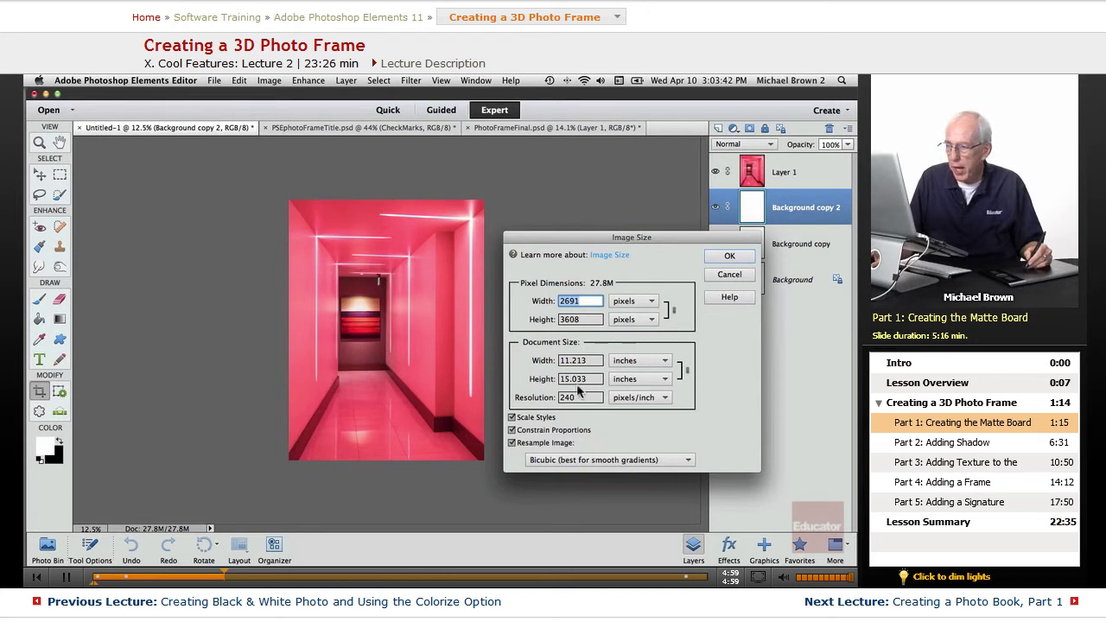
click(718, 259)
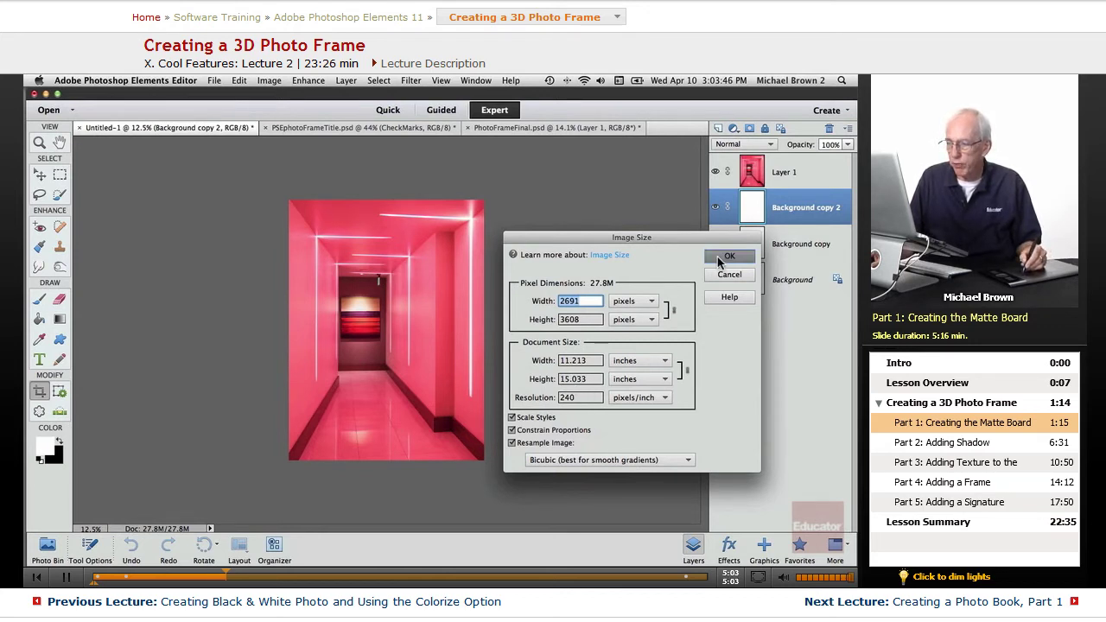
Use Canvas Size to add 3 inches relative to both width and height, centred.
click(268, 83)
mouse_move(296, 152)
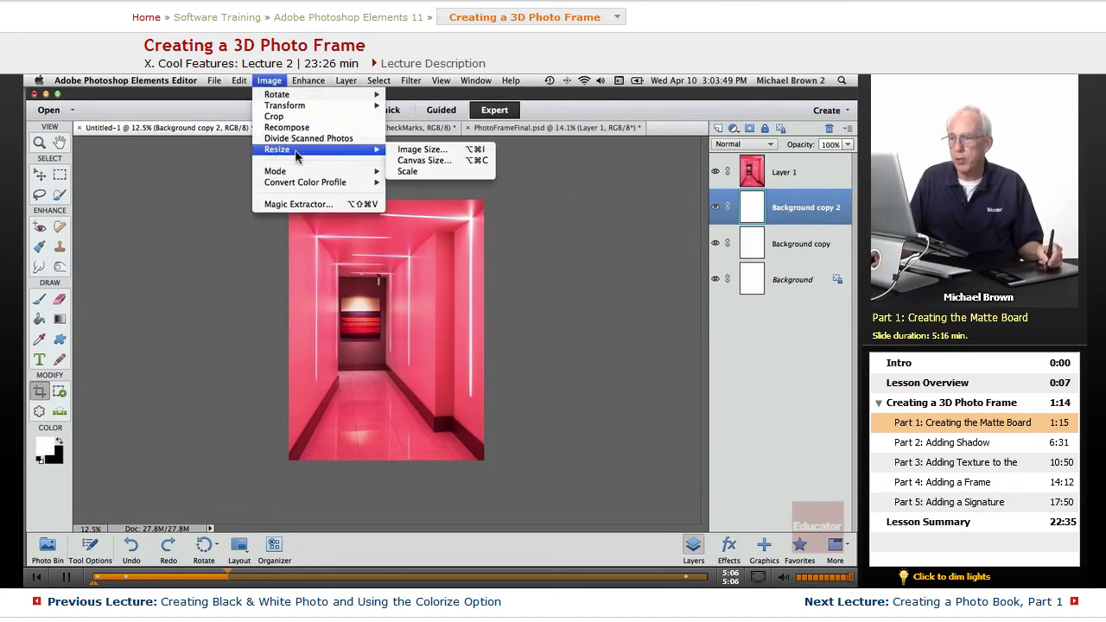
click(412, 158)
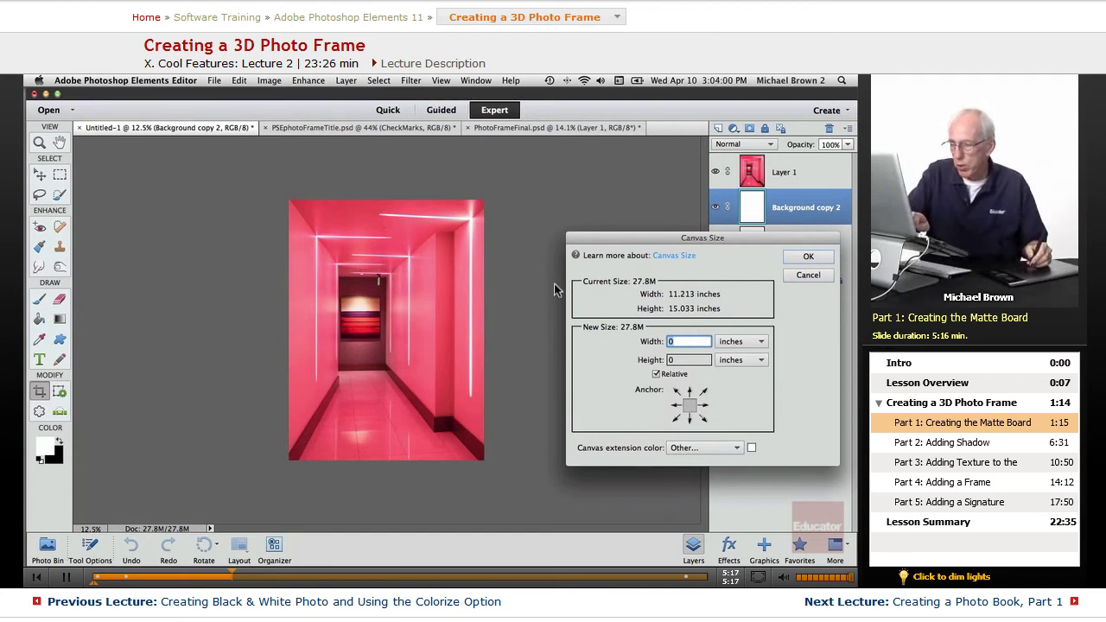
text(3)
key(Tab)
text(3)
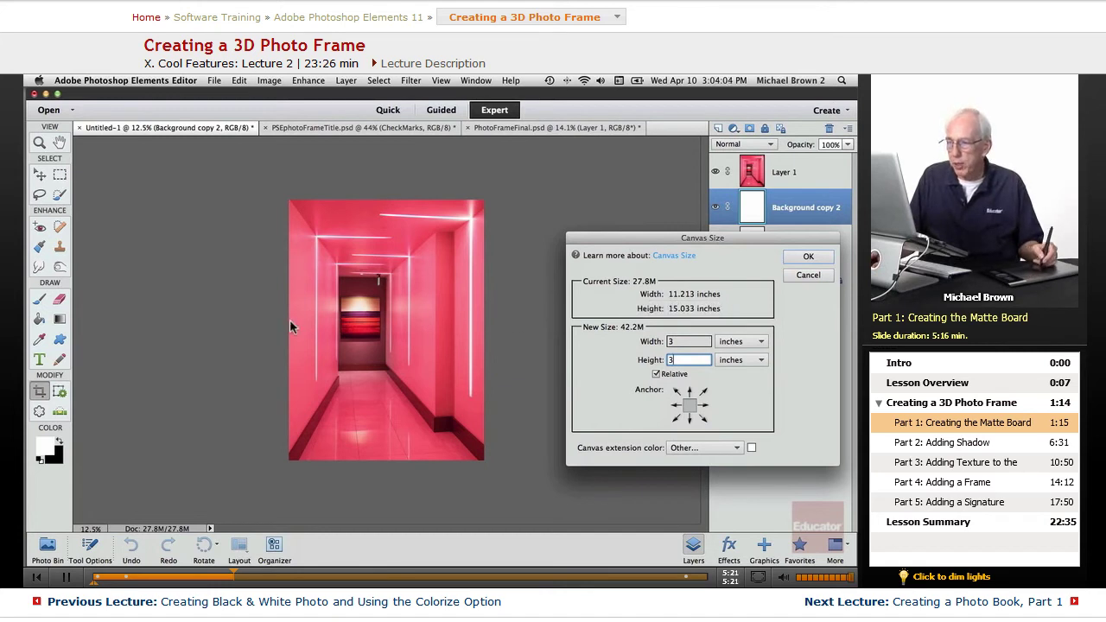
click(808, 256)
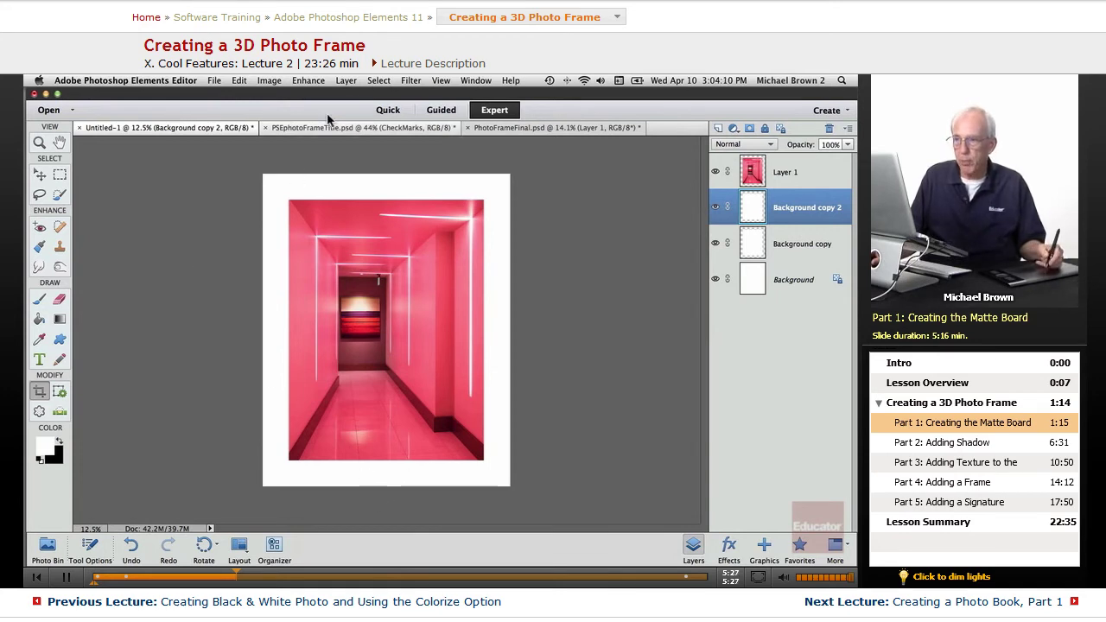
click(268, 80)
Anchor the canvas at top-middle and set absolute height to 18.733 inches.
mouse_move(291, 152)
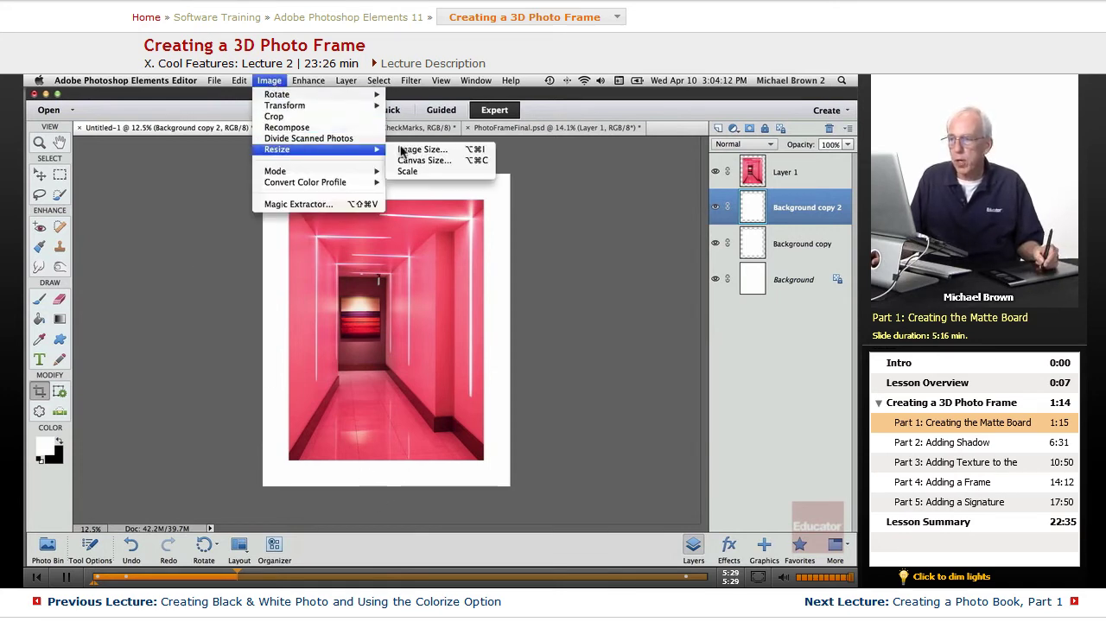
click(406, 161)
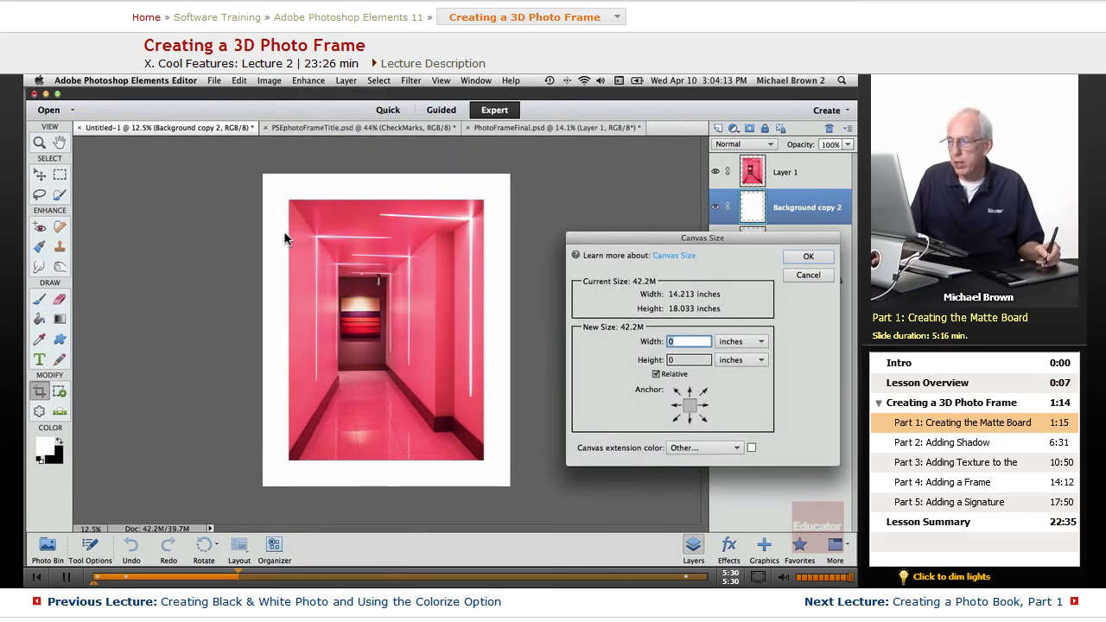
click(689, 395)
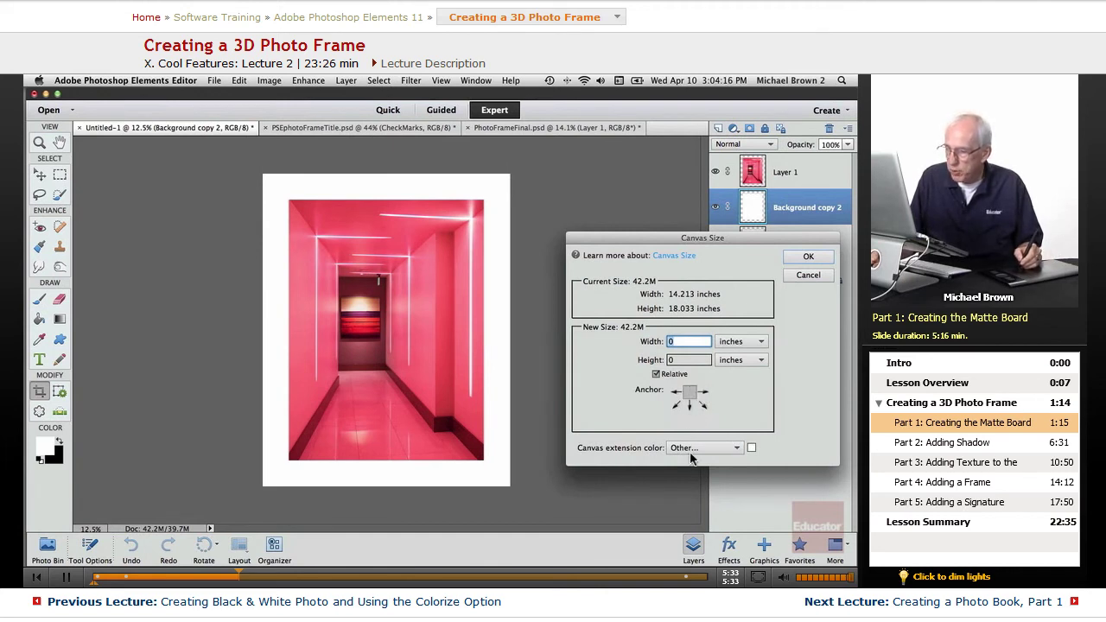
click(655, 373)
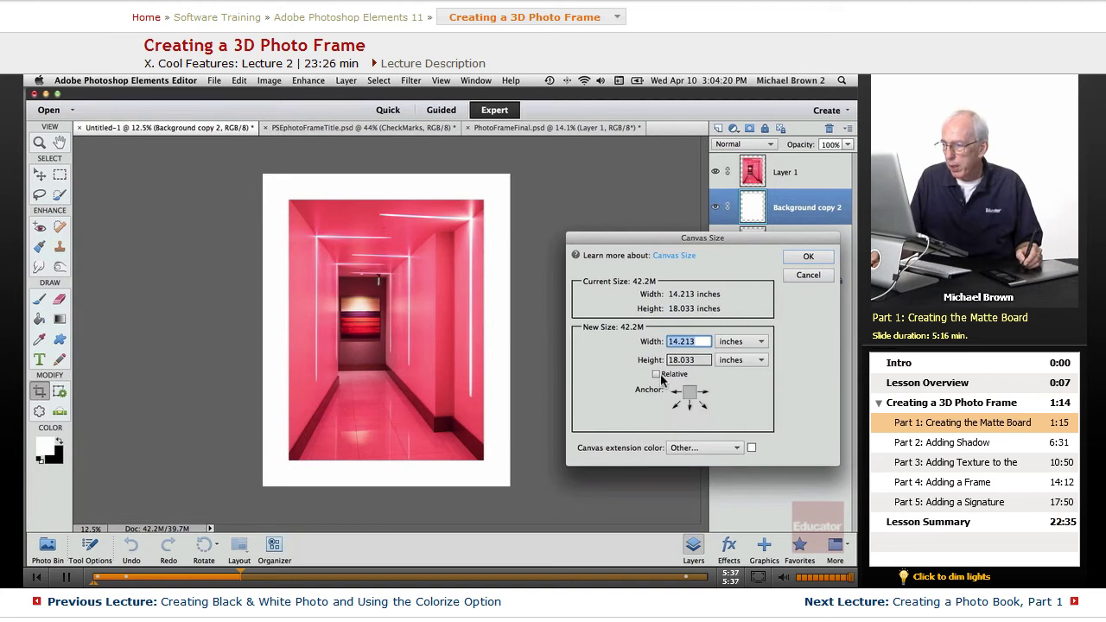
click(657, 374)
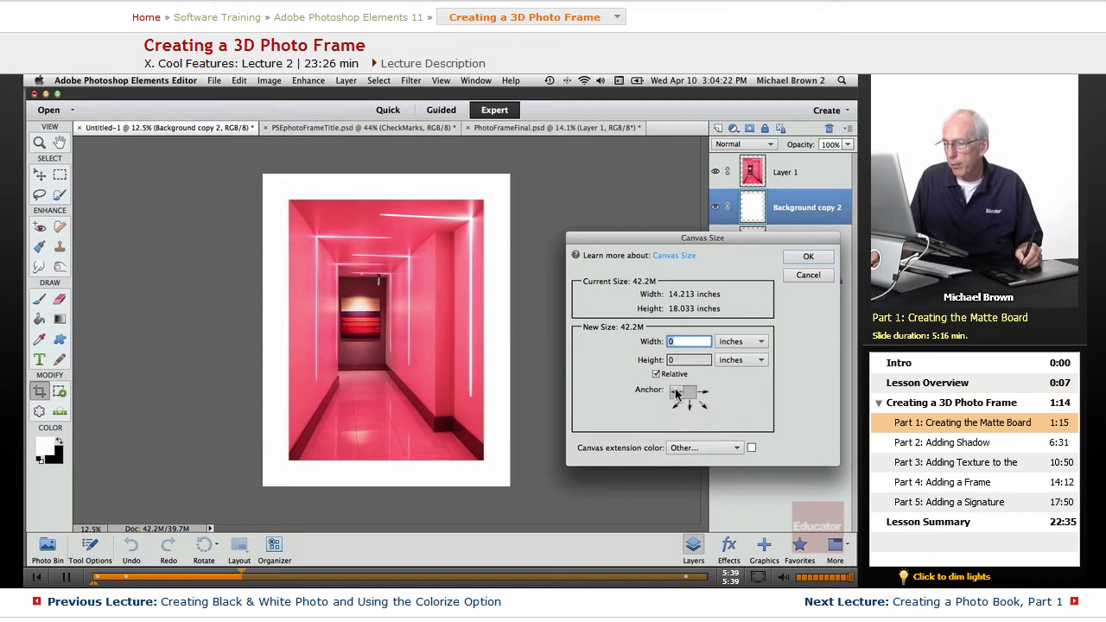
click(657, 374)
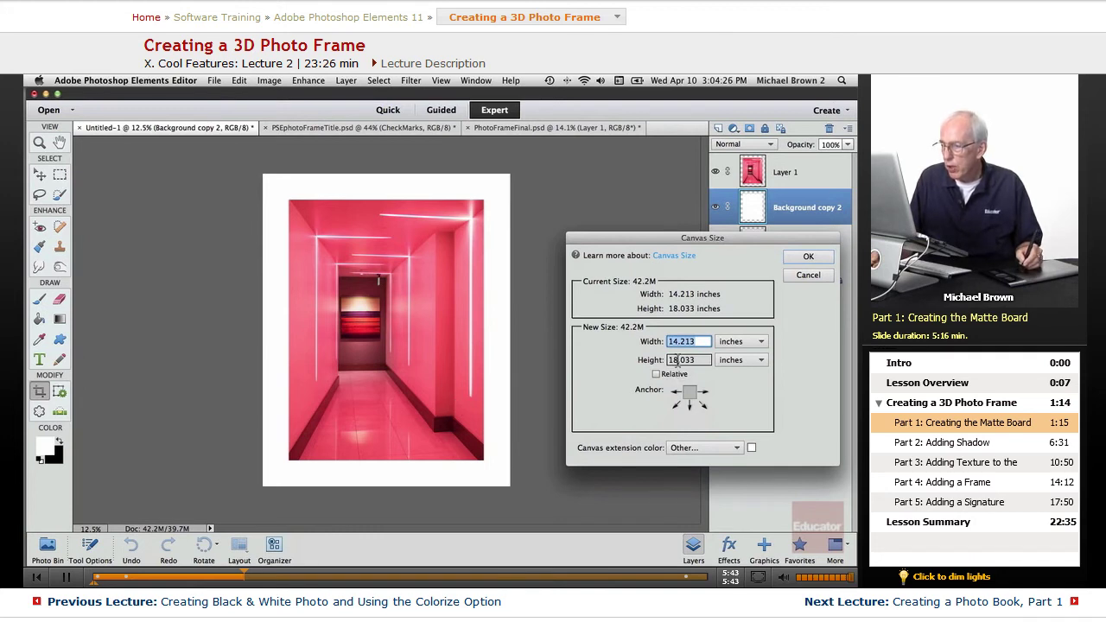
click(679, 360)
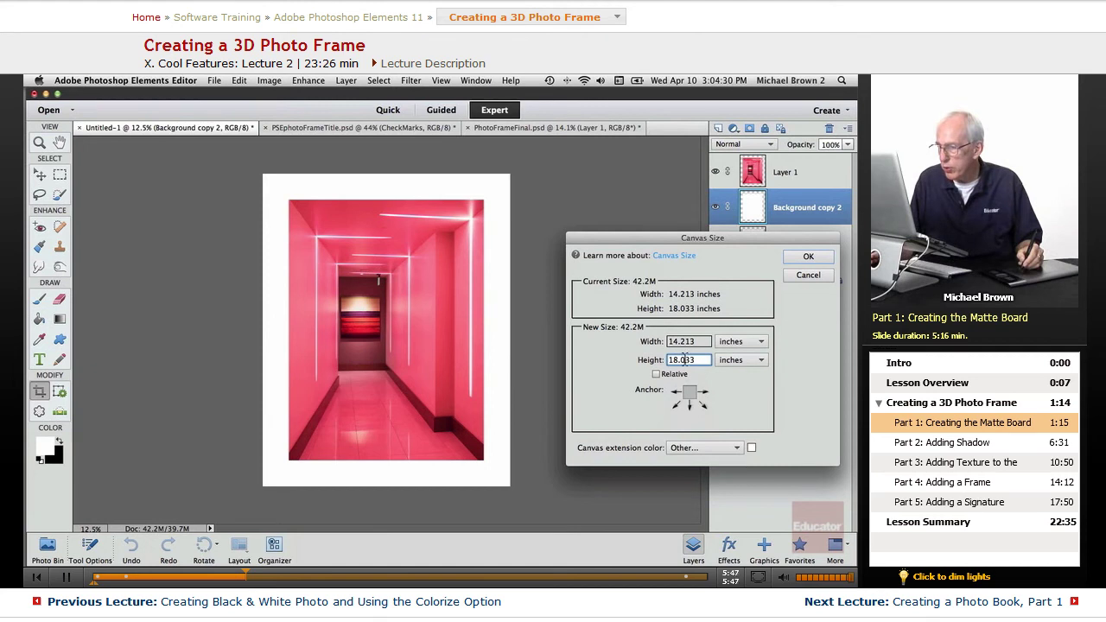
drag(678, 359, 685, 359)
text(7)
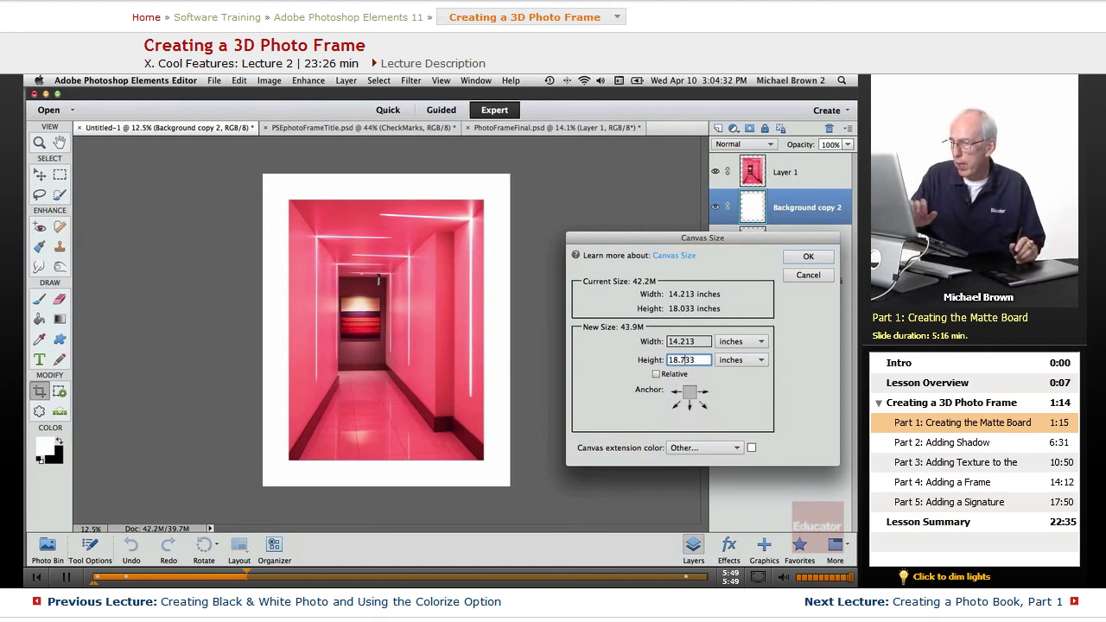
click(803, 257)
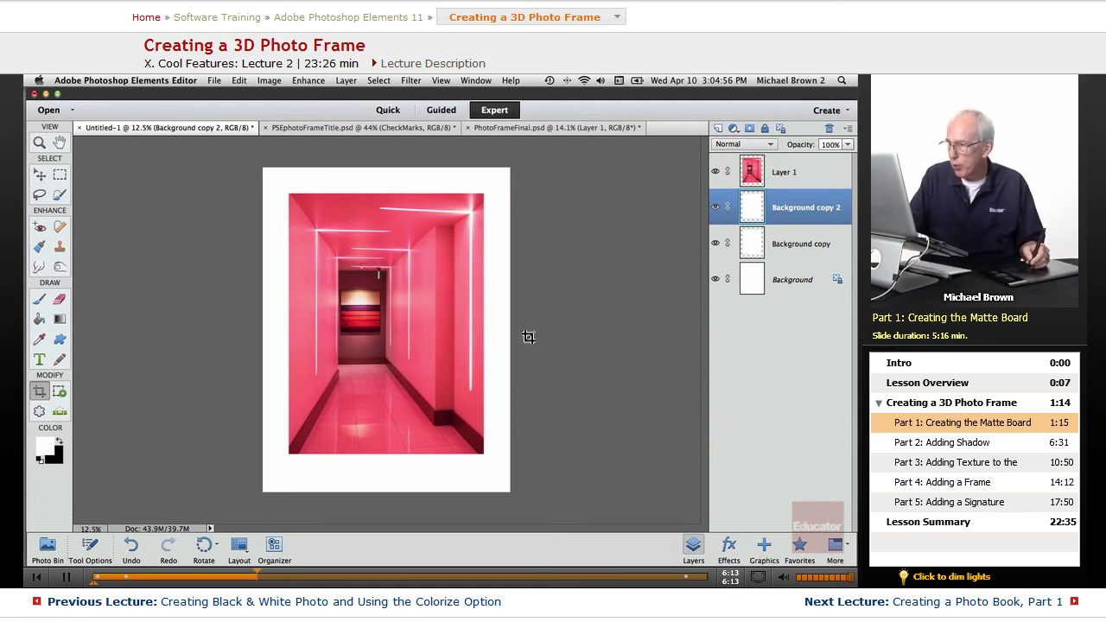
Move Background copy 2 to the top of the stack and Background copy above Layer 1.
click(795, 249)
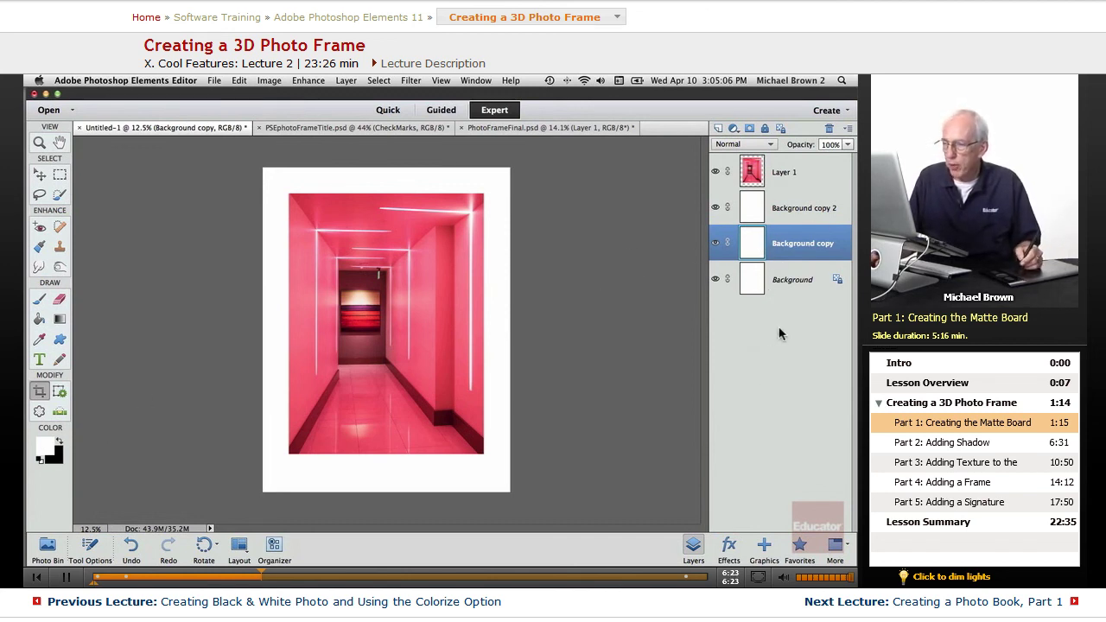
drag(798, 214, 794, 169)
drag(795, 242, 802, 202)
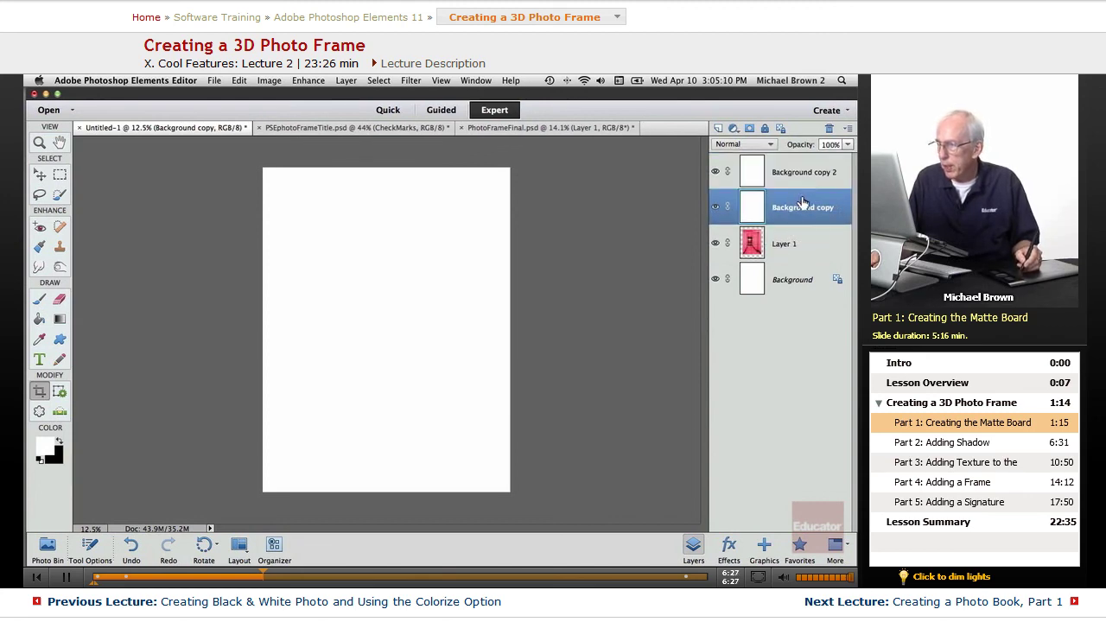
click(518, 128)
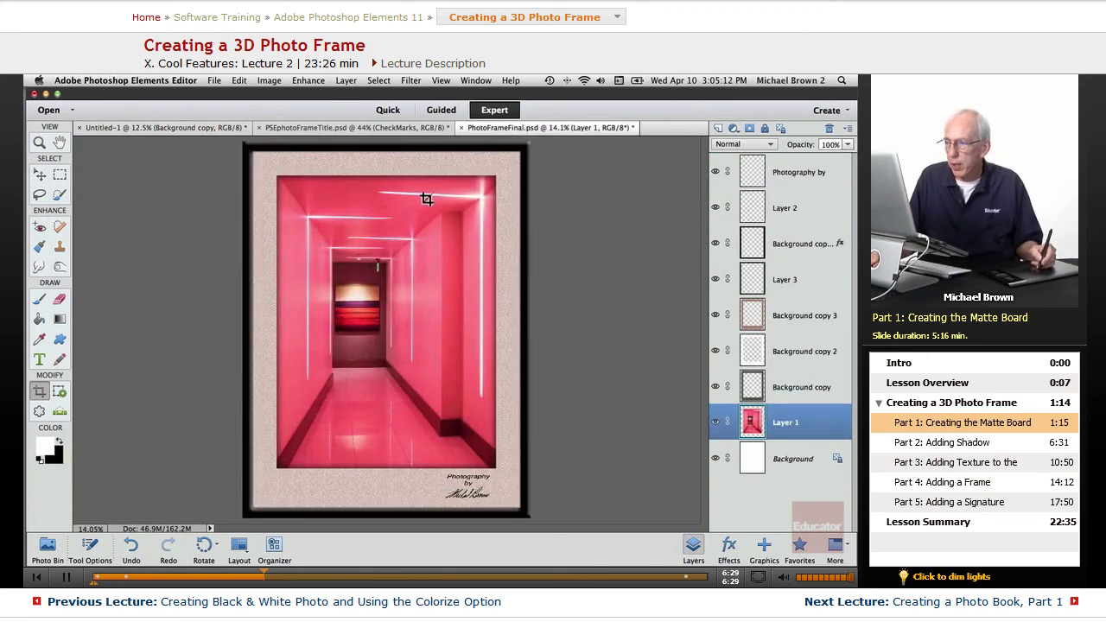